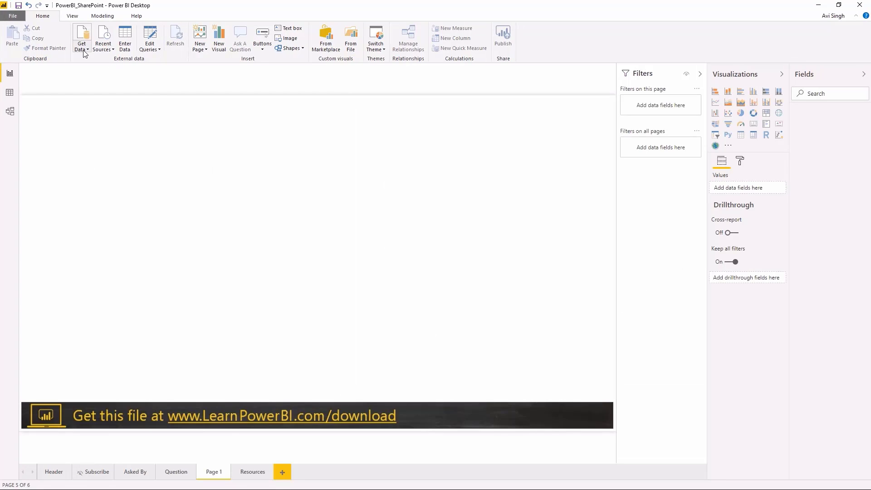
# From Get Data's full connector list, choose SharePoint folder and connect
pyautogui.click(81, 47)
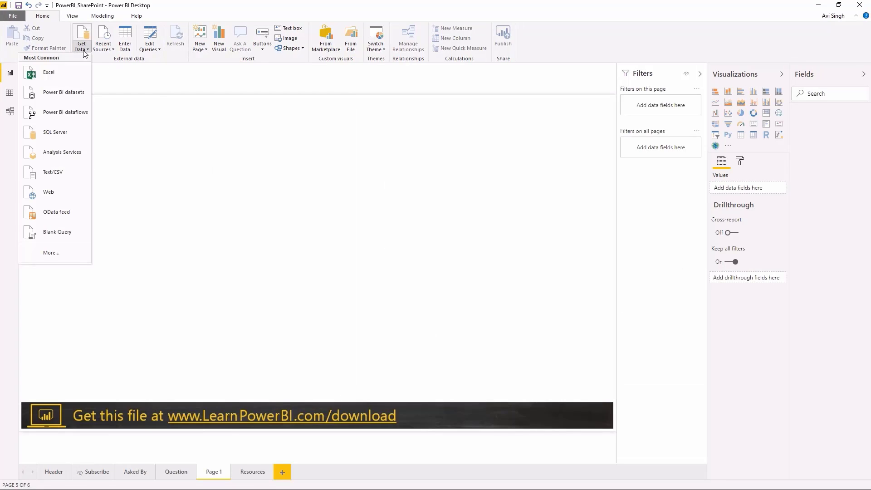
pyautogui.click(54, 252)
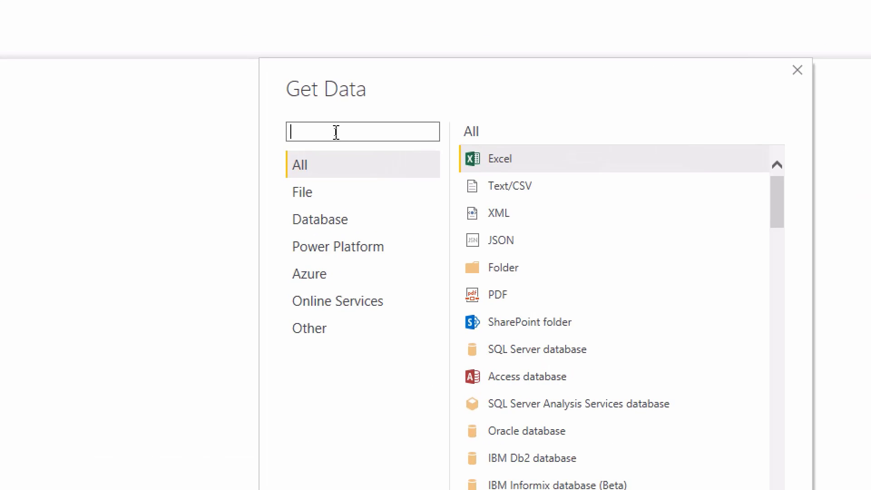
pyautogui.write('SharePoin')
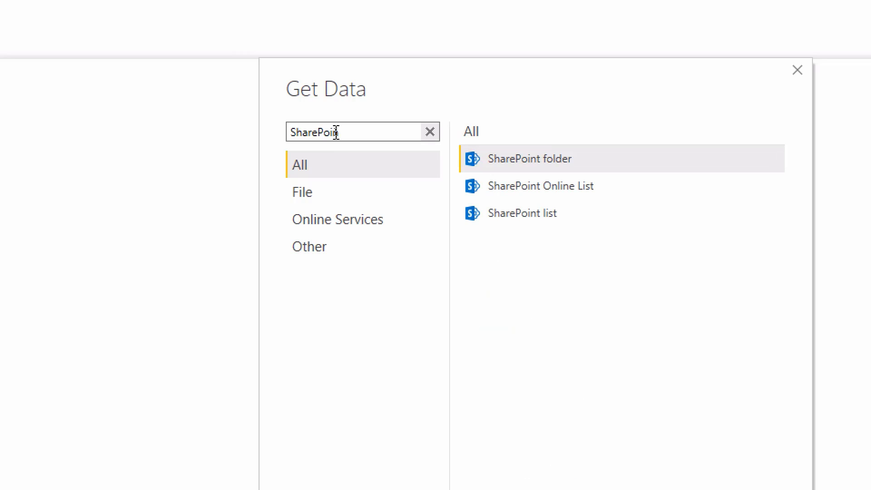
pyautogui.click(584, 168)
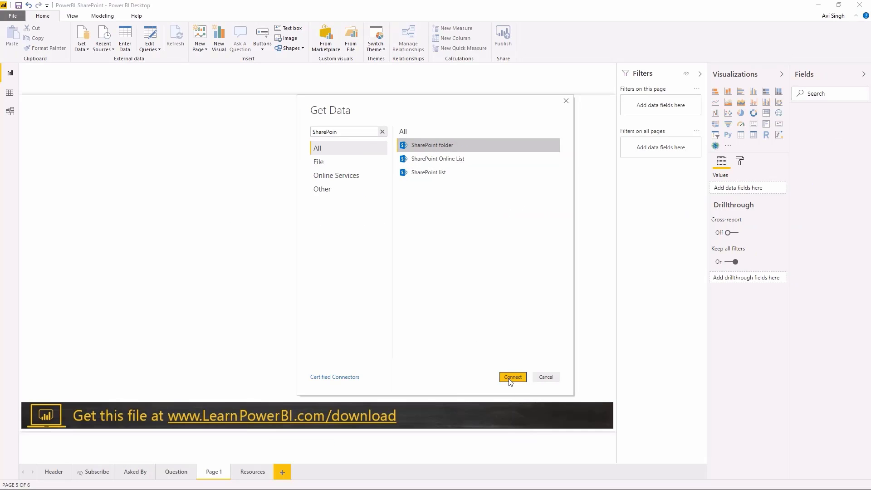
pyautogui.click(512, 377)
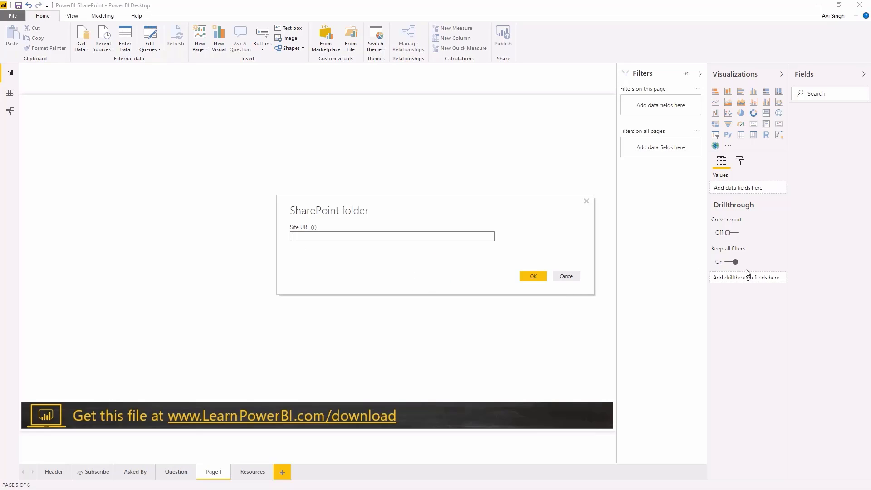
pyautogui.hotkey('alt', 'Tab')
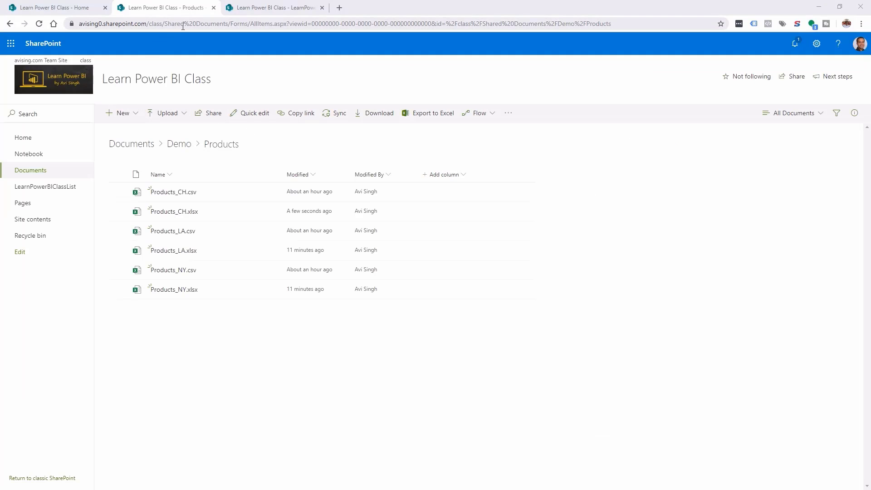
pyautogui.click(218, 23)
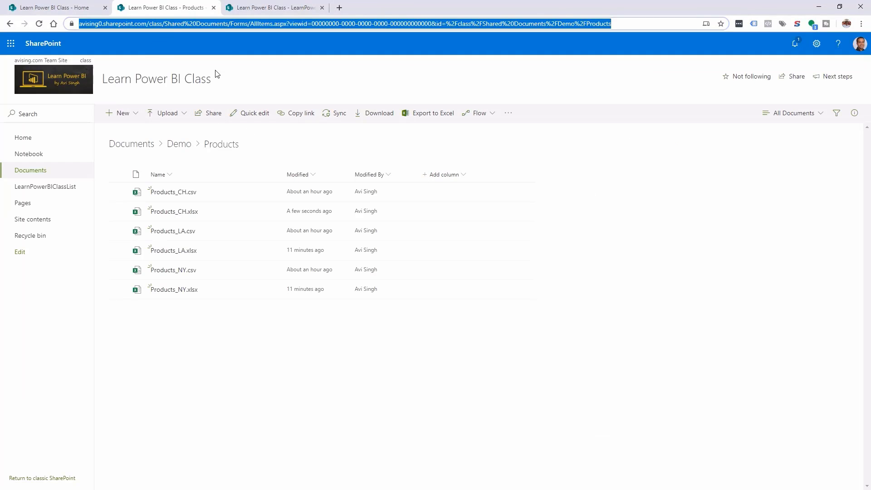
pyautogui.hotkey('alt', 'Tab')
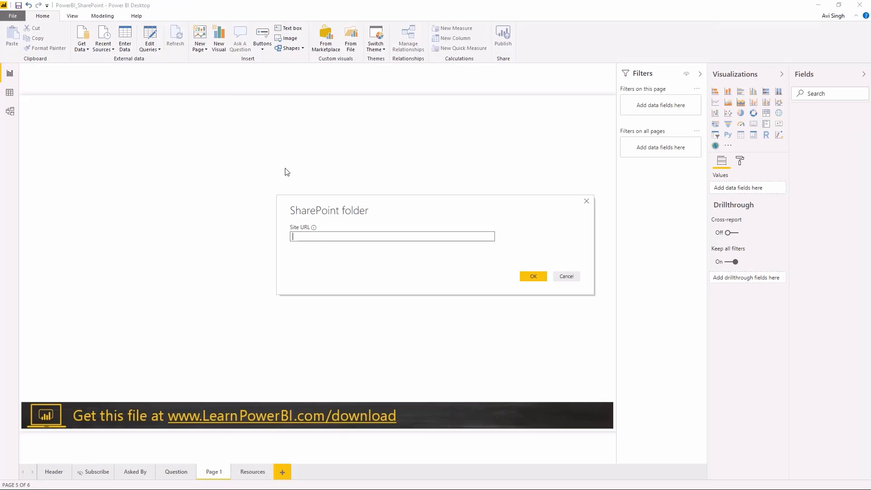
# Paste the library link as the Site URL and trim it to end at /class
pyautogui.hotkey('ctrl', 'v')
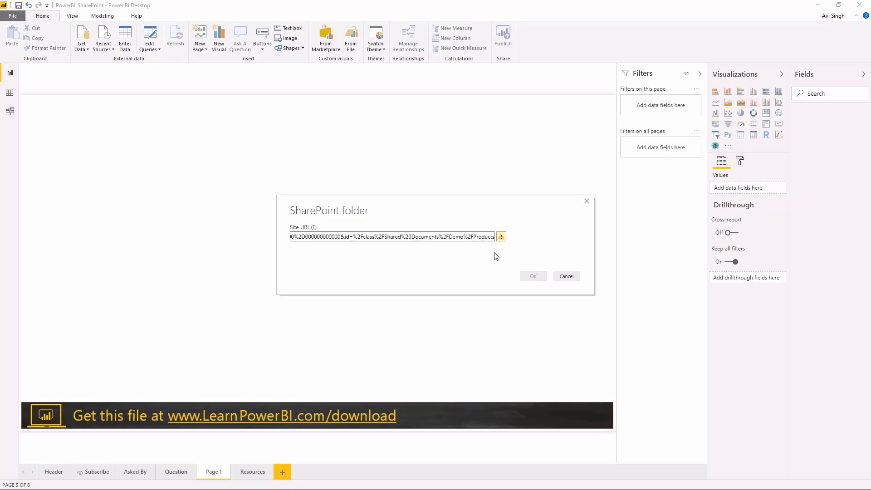
pyautogui.moveTo(669, 251)
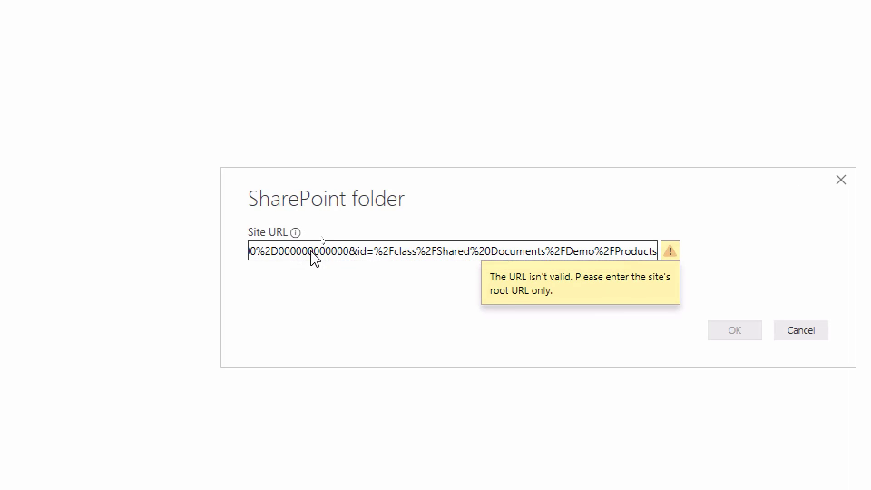
pyautogui.click(314, 251)
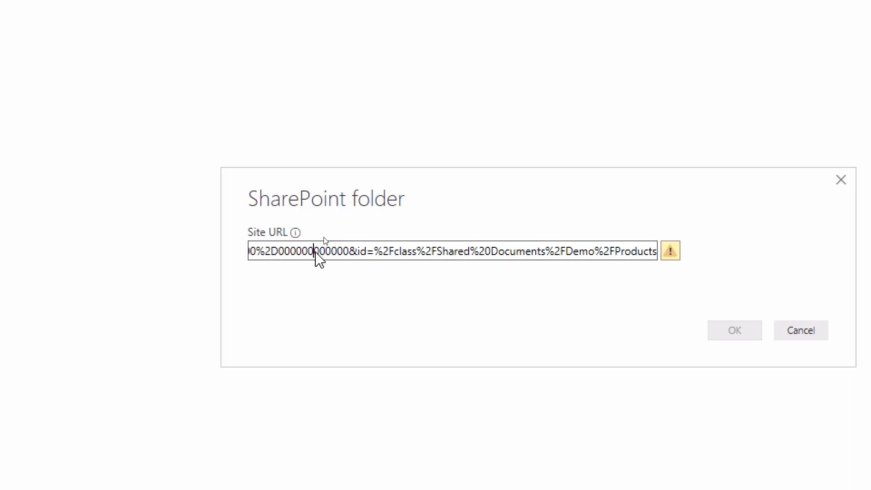
pyautogui.click(317, 258)
pyautogui.press('Home')
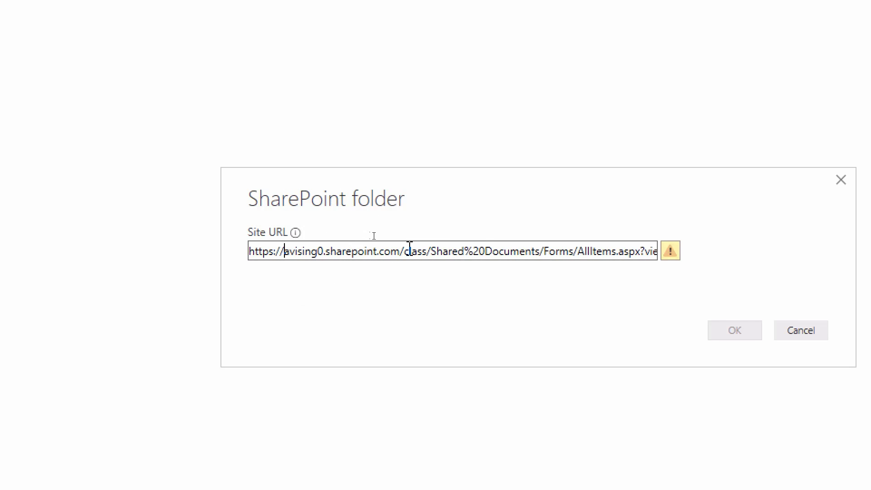
pyautogui.click(427, 252)
pyautogui.hotkey('shift', 'End')
pyautogui.press('Delete')
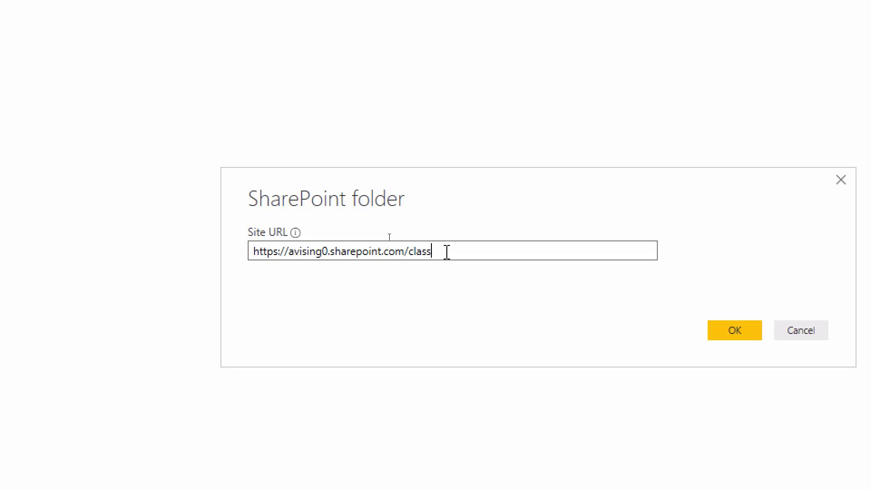
pyautogui.doubleClick(424, 258)
pyautogui.click(473, 251)
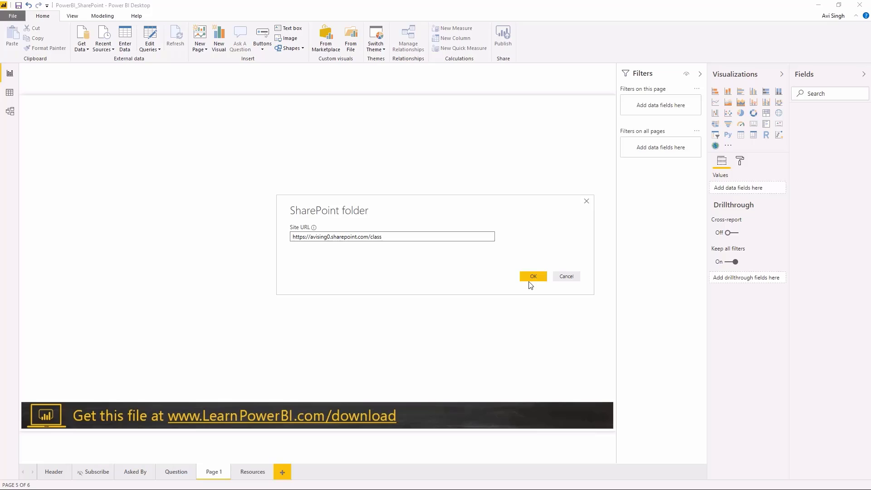
# Submit the /class site address and wait for the Products and monthly CSV file preview
pyautogui.click(529, 276)
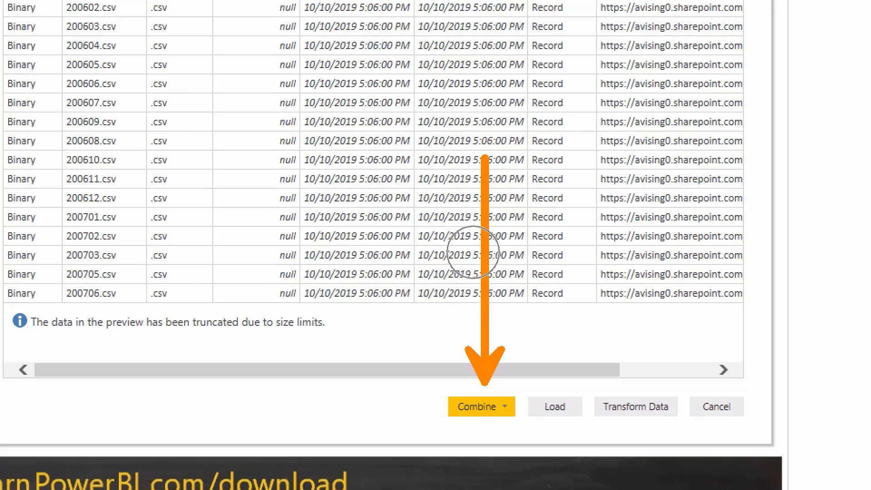
pyautogui.moveTo(511, 283); pyautogui.dragTo(426, 351)
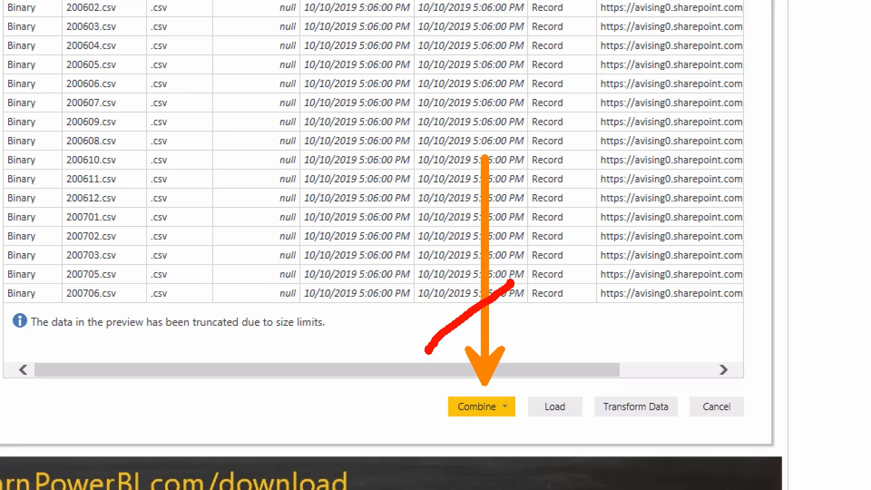
pyautogui.moveTo(439, 271); pyautogui.dragTo(523, 347)
pyautogui.moveTo(517, 249)
pyautogui.mouseDown()
pyautogui.moveTo(469, 409)
pyautogui.moveTo(409, 261)
pyautogui.mouseUp()
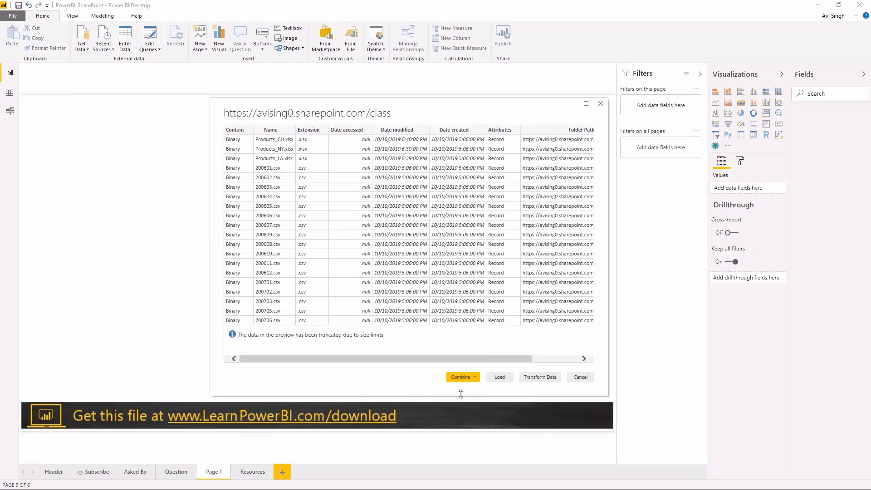
pyautogui.moveTo(411, 359)
pyautogui.mouseDown()
pyautogui.moveTo(484, 359)
pyautogui.moveTo(331, 363)
pyautogui.mouseUp()
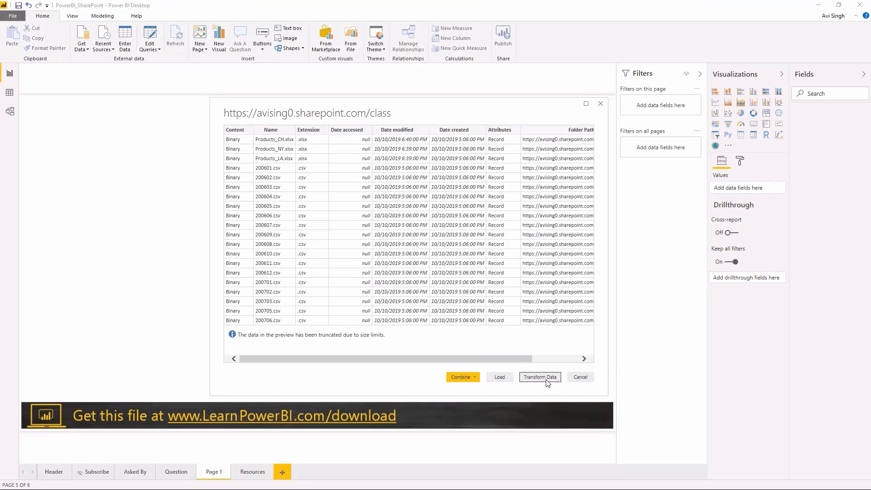
# Load the class site's file list into Power Query Editor as Query1
pyautogui.click(540, 378)
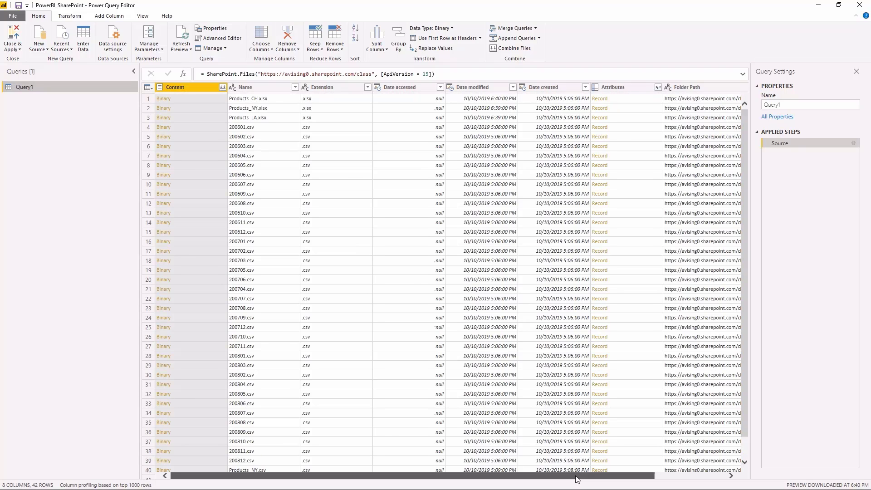
pyautogui.moveTo(575, 478); pyautogui.dragTo(647, 476)
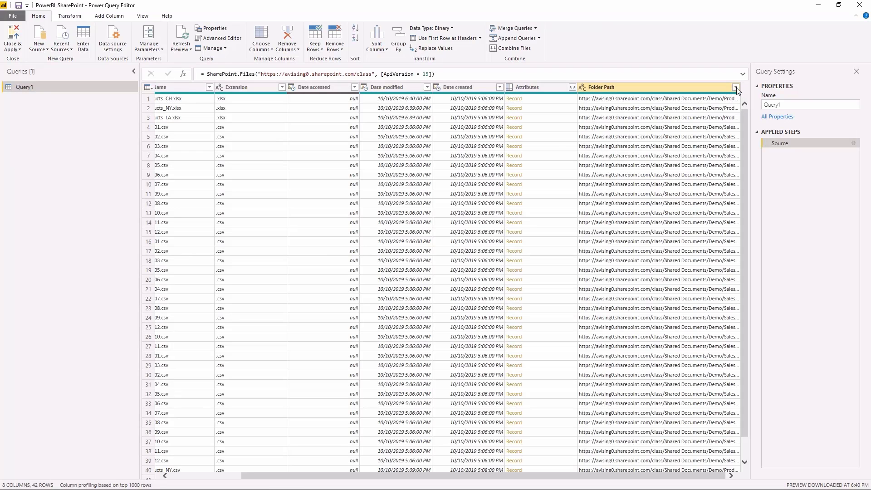
# Filter Folder Path to only the …/Demo/Products/ path
pyautogui.click(736, 89)
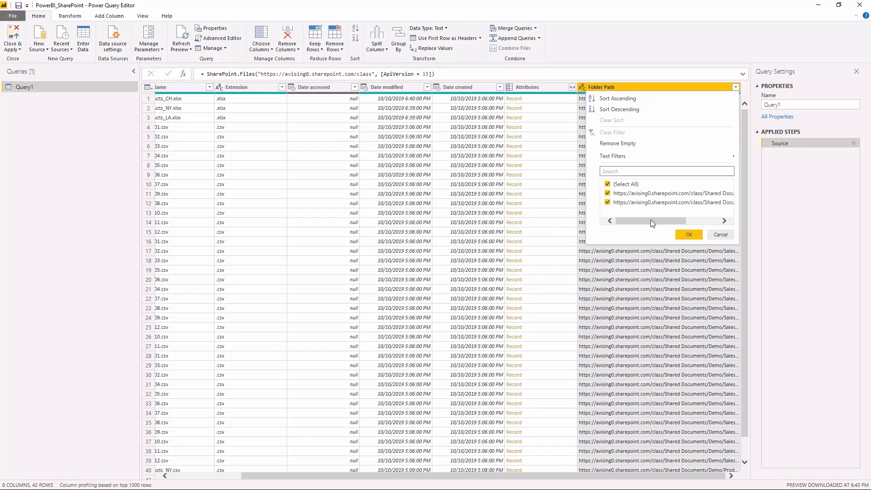
pyautogui.moveTo(650, 221); pyautogui.dragTo(623, 220)
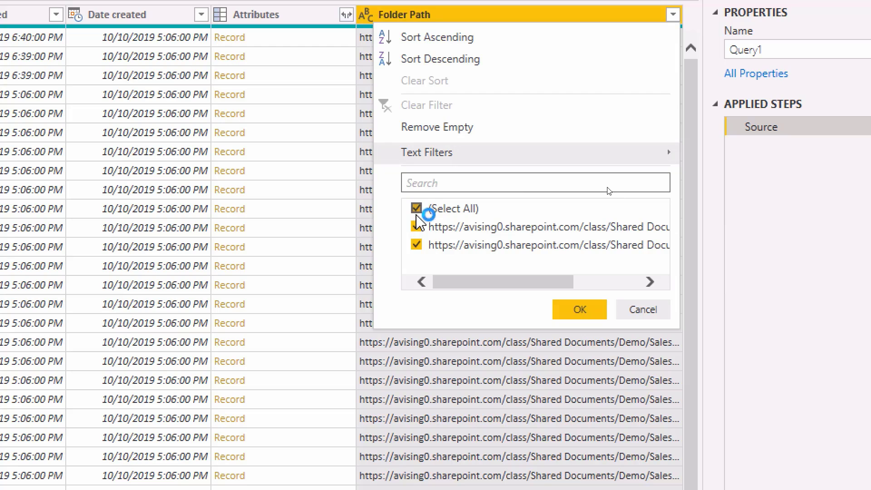
pyautogui.click(416, 208)
pyautogui.click(416, 227)
pyautogui.moveTo(457, 282); pyautogui.dragTo(593, 296)
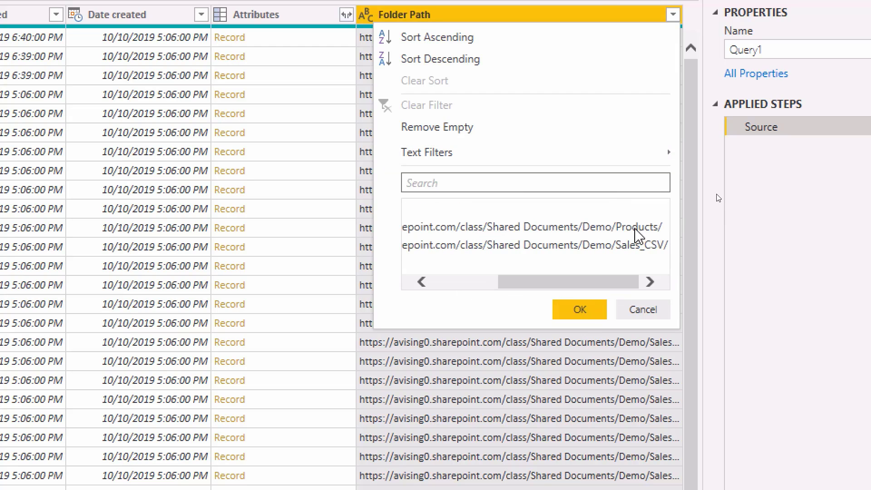
pyautogui.click(576, 313)
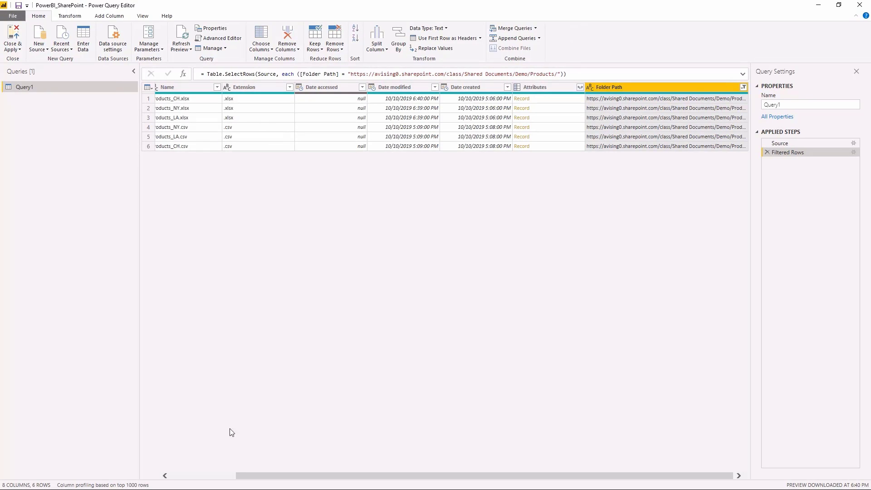
# Filter the Extension column to keep .xlsx and exclude .csv files
pyautogui.click(197, 474)
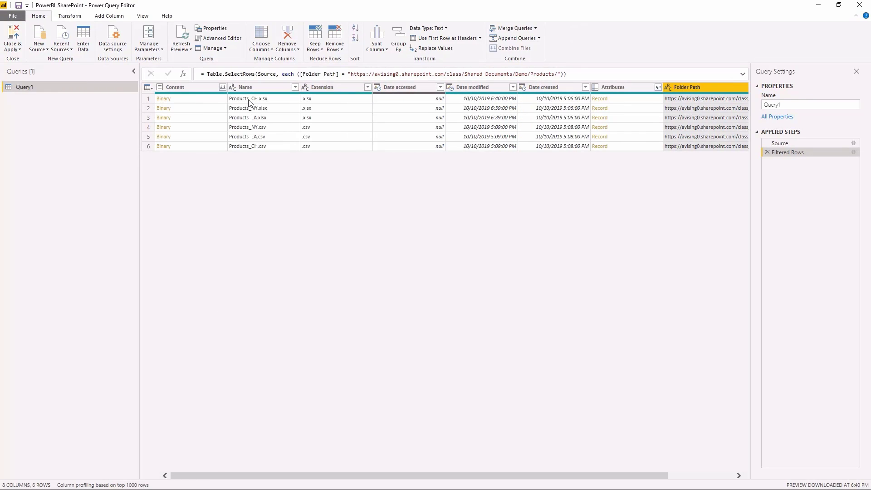
pyautogui.click(295, 87)
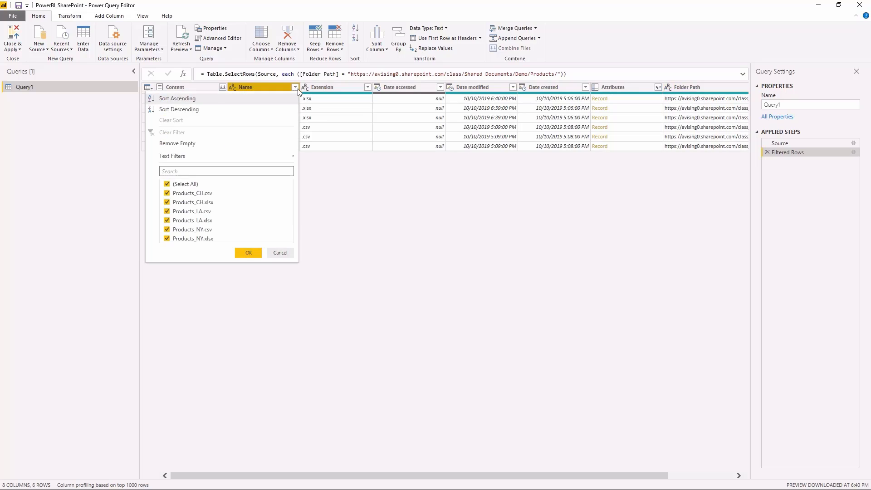
pyautogui.moveTo(155, 155)
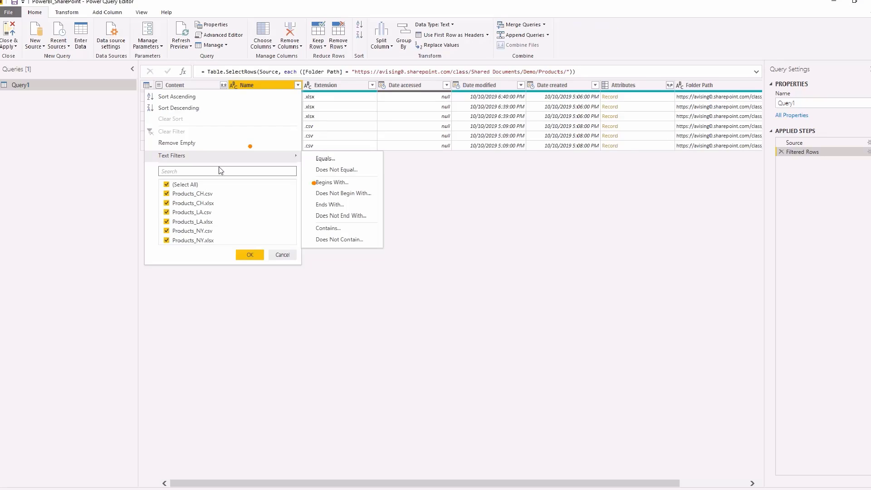
pyautogui.press('Escape')
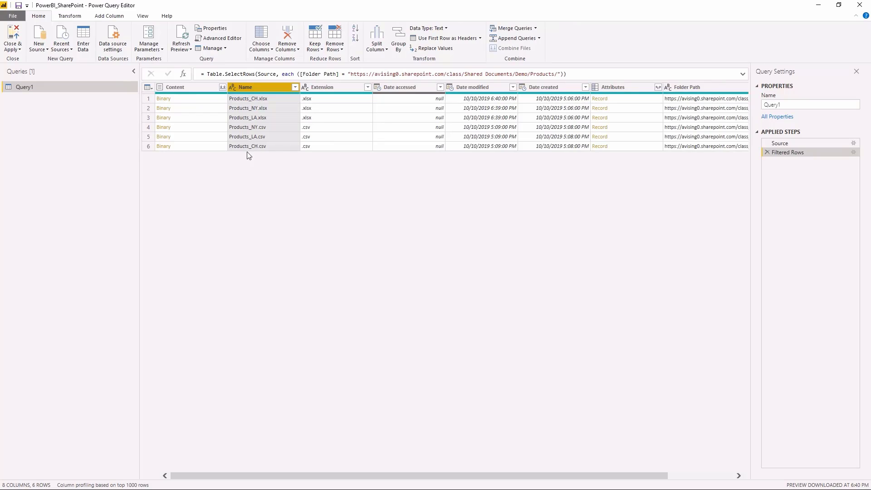
pyautogui.click(367, 87)
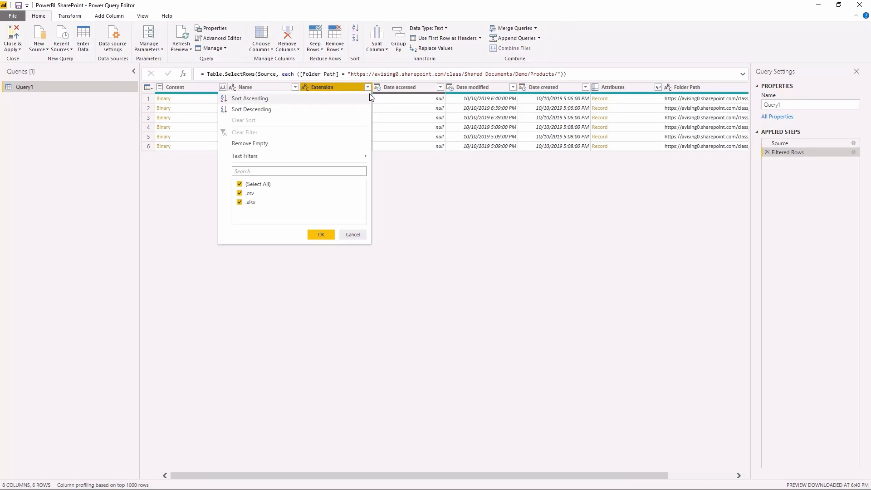
pyautogui.click(239, 194)
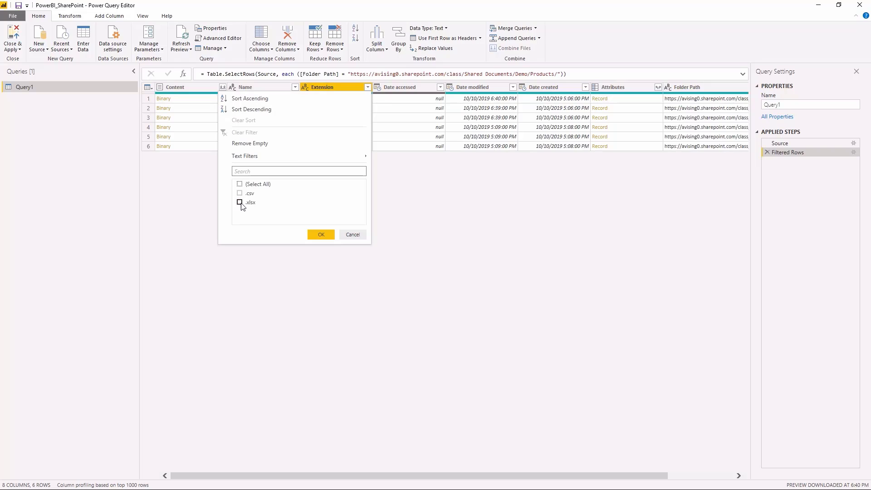
pyautogui.click(317, 234)
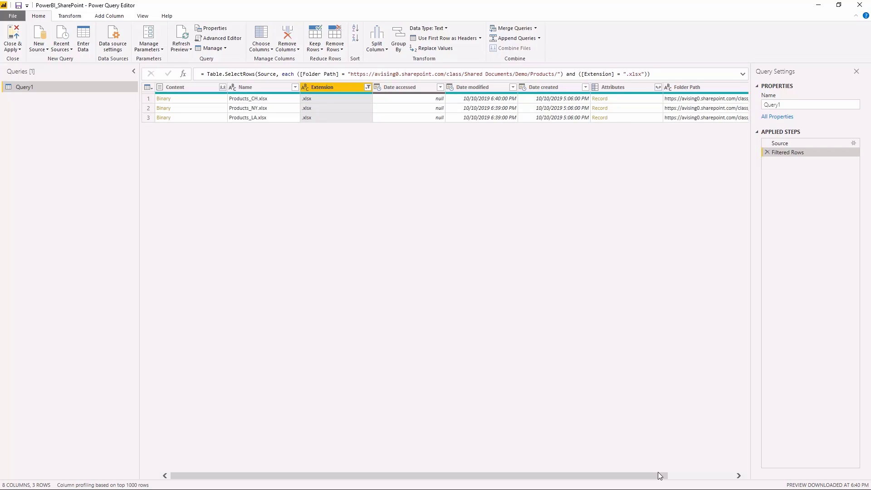
pyautogui.moveTo(658, 475)
pyautogui.mouseDown()
pyautogui.moveTo(728, 475)
pyautogui.moveTo(658, 475)
pyautogui.mouseUp()
# Launch Combine Files from the Content column header
pyautogui.click(223, 88)
pyautogui.click(223, 87)
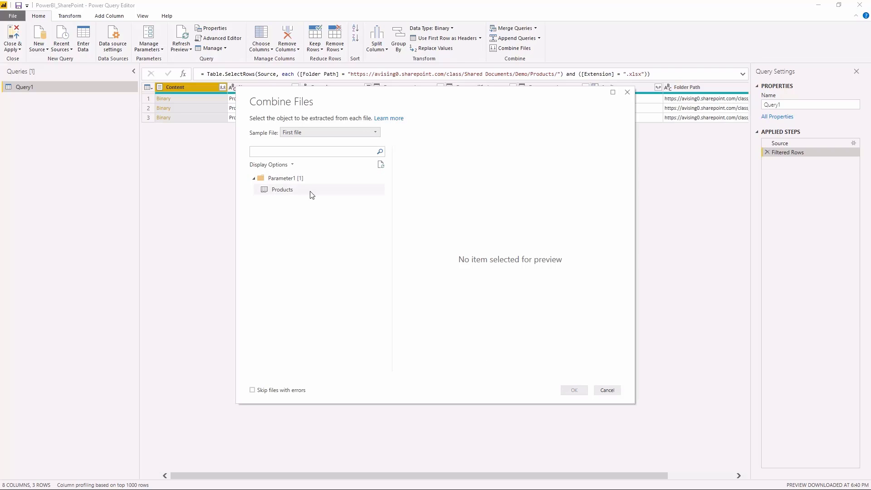
# Combine the Products sheet under Parameter1 from all three workbooks
pyautogui.click(283, 190)
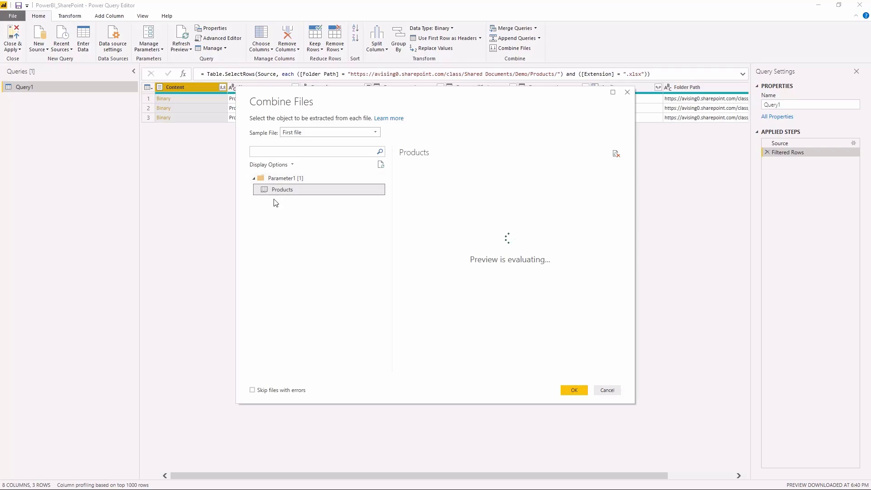
pyautogui.click(574, 390)
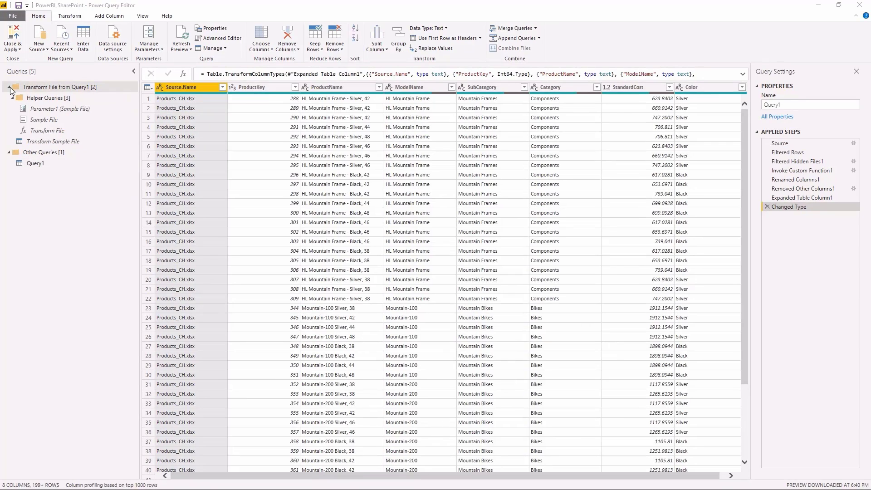
# Collapse the Transform File helper group and inspect Query1's combined product data
pyautogui.click(11, 88)
pyautogui.click(35, 110)
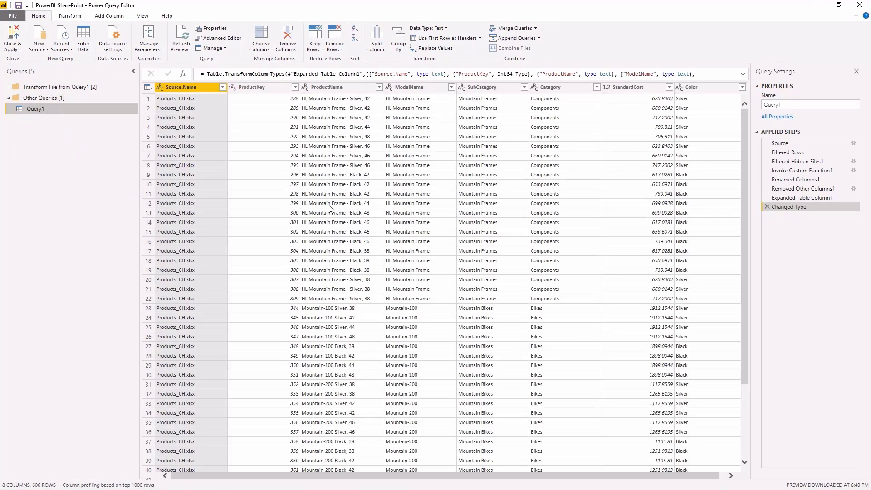
pyautogui.click(222, 87)
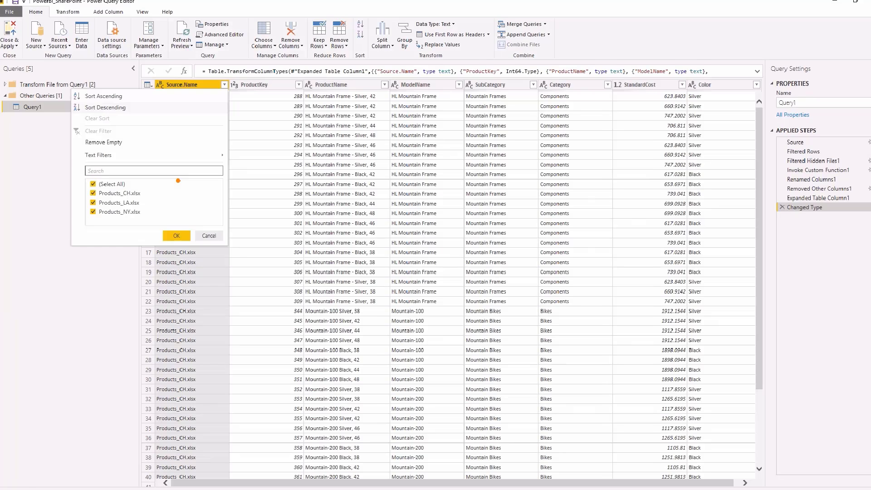
pyautogui.click(270, 111)
pyautogui.click(268, 108)
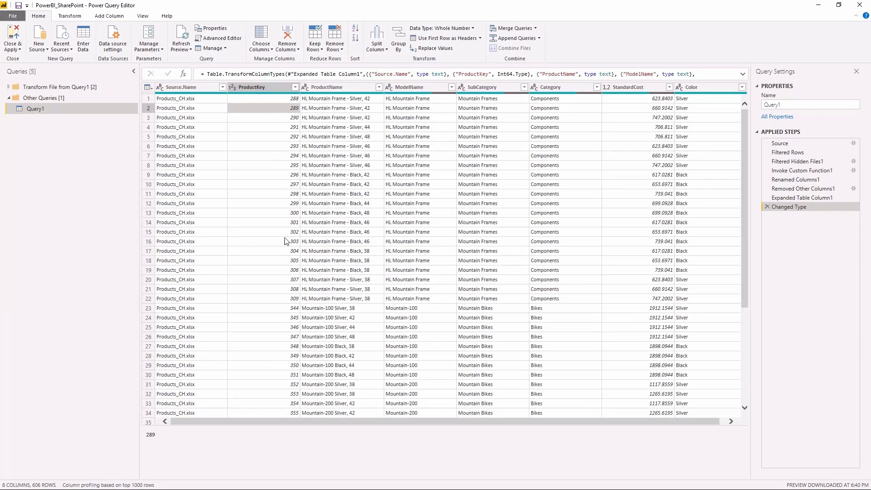
# Rename Query1 to 'SharePoint Folder Files' and switch to the browser
pyautogui.moveTo(787, 105); pyautogui.dragTo(739, 110)
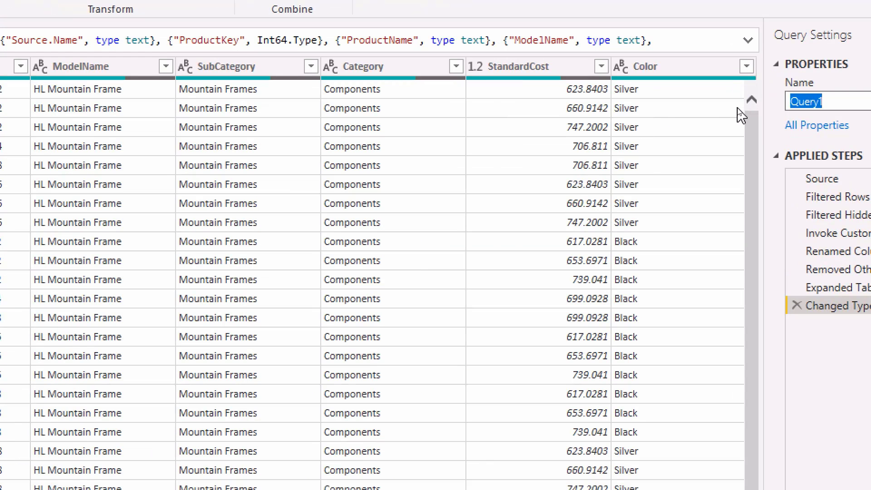
pyautogui.write('SharePoint Folder Files')
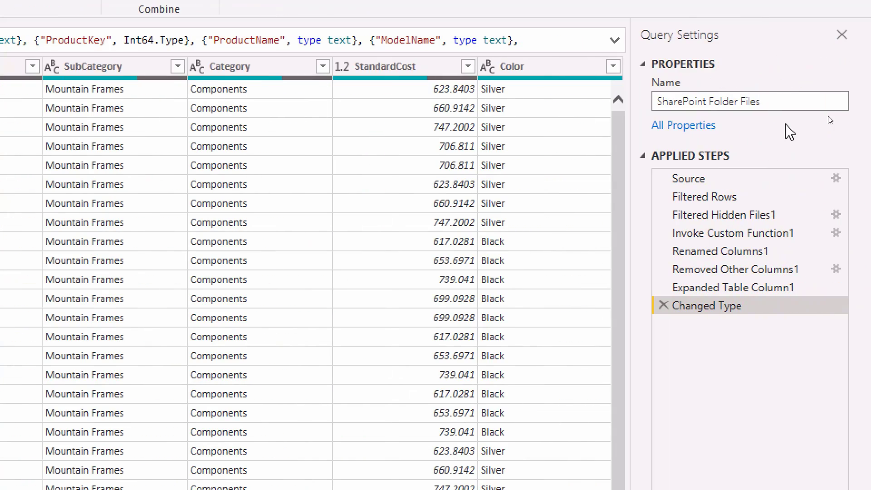
pyautogui.press('Return')
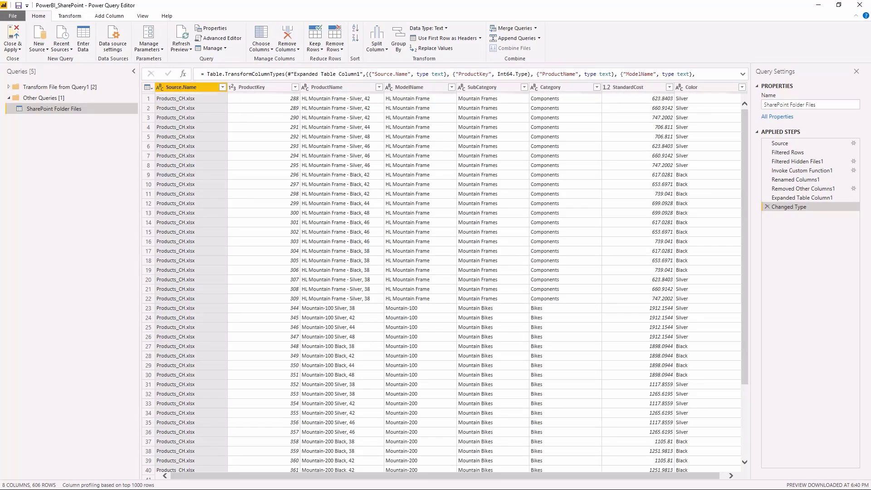
pyautogui.hotkey('alt', 'Tab')
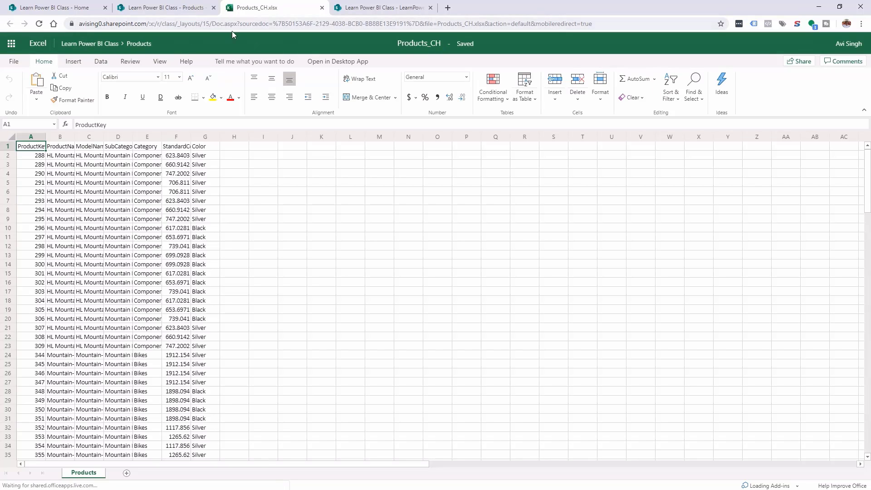
# Open Products_CH.xlsx in the Excel desktop app
pyautogui.click(345, 62)
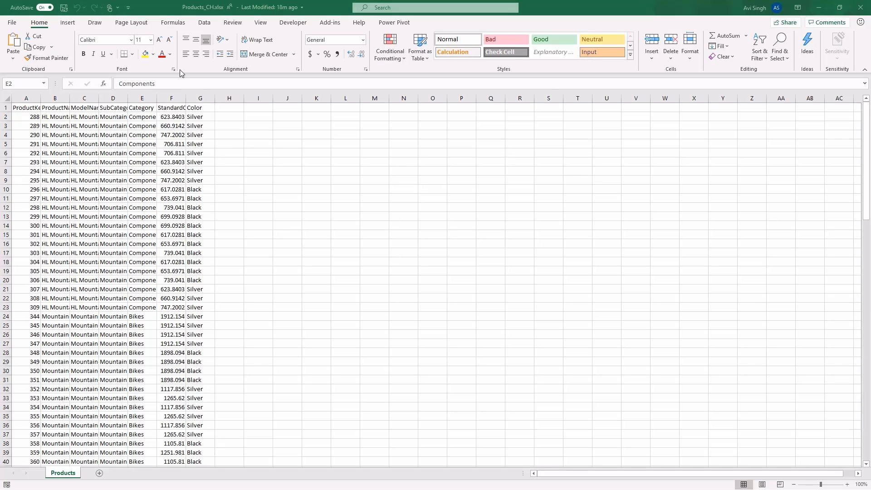
# Copy the Products_CH.xlsx SharePoint link from Excel's File Info and paste it into Notepad
pyautogui.click(13, 23)
pyautogui.click(32, 107)
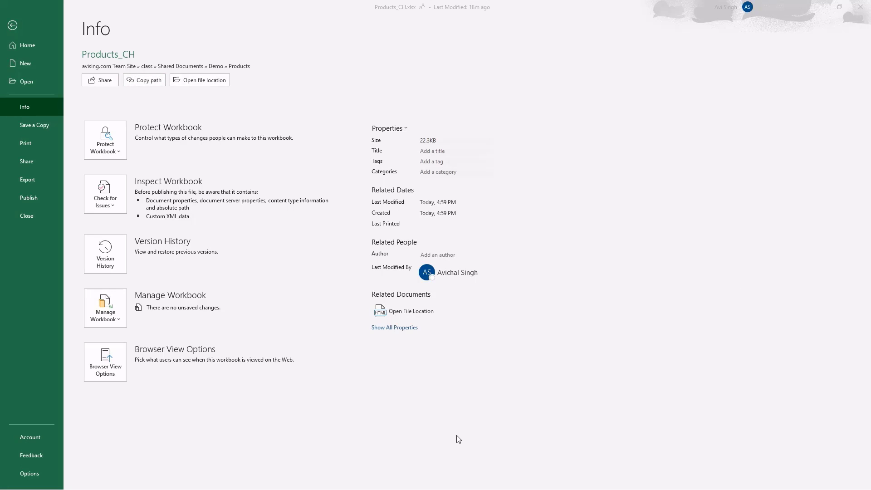
pyautogui.write('https://avising0.sharepoint.com/class/Shared%20Documents/Demo/Products/Products_CH.xlsx?web=1')
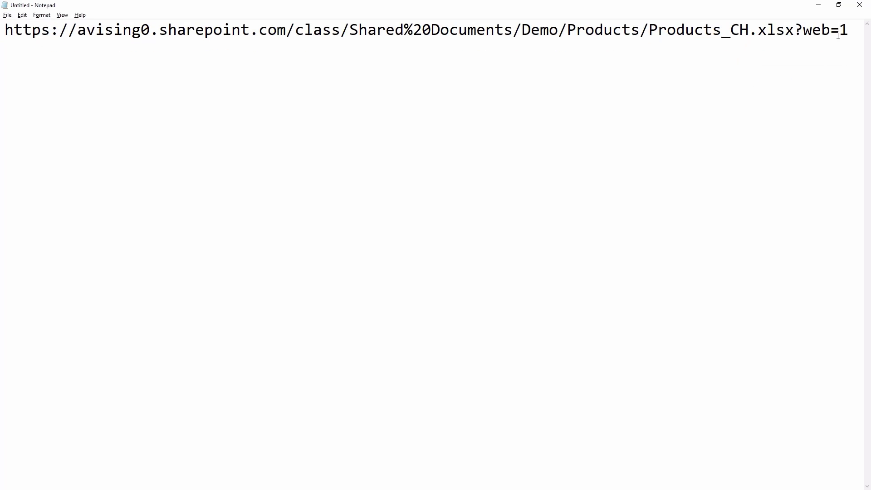
# Delete ?web=1 so the Notepad link ends in Products_CH.xlsx, then copy the full link
pyautogui.hotkey('shift', 'Left')
pyautogui.hotkey('shift', 'Left')
pyautogui.hotkey('shift', 'Left')
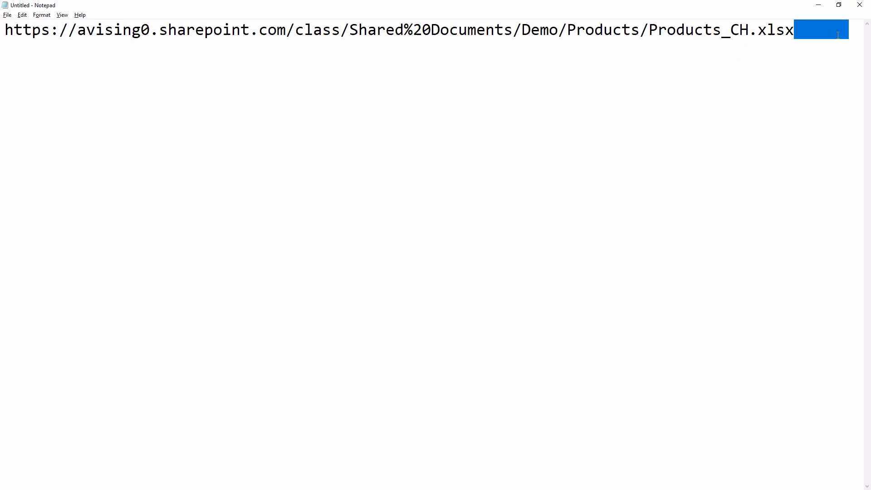
pyautogui.press('Delete')
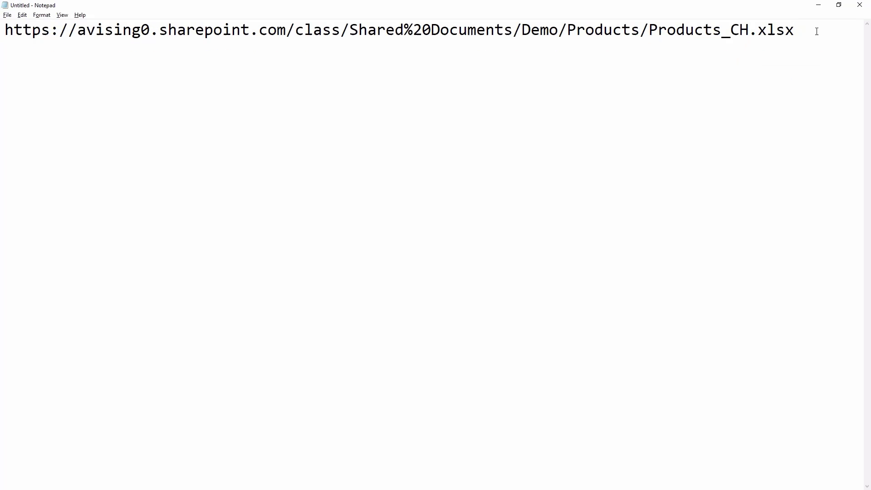
pyautogui.hotkey('ctrl', 'a')
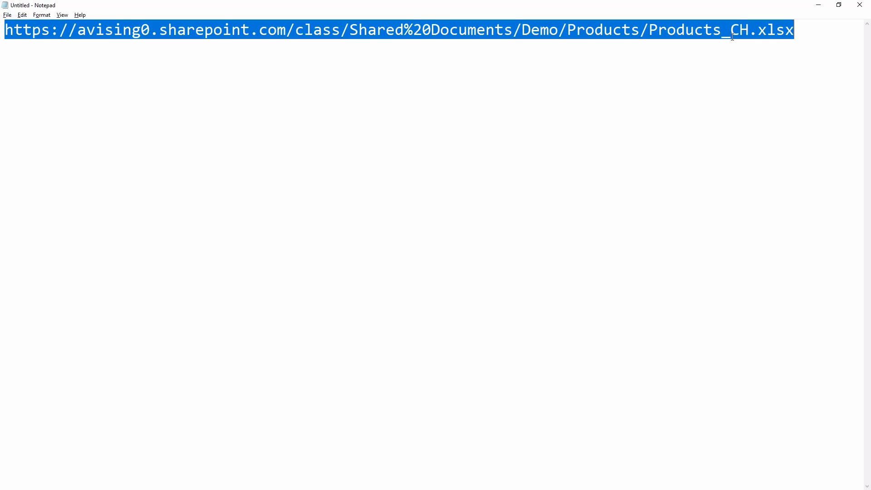
pyautogui.hotkey('alt', 'Tab')
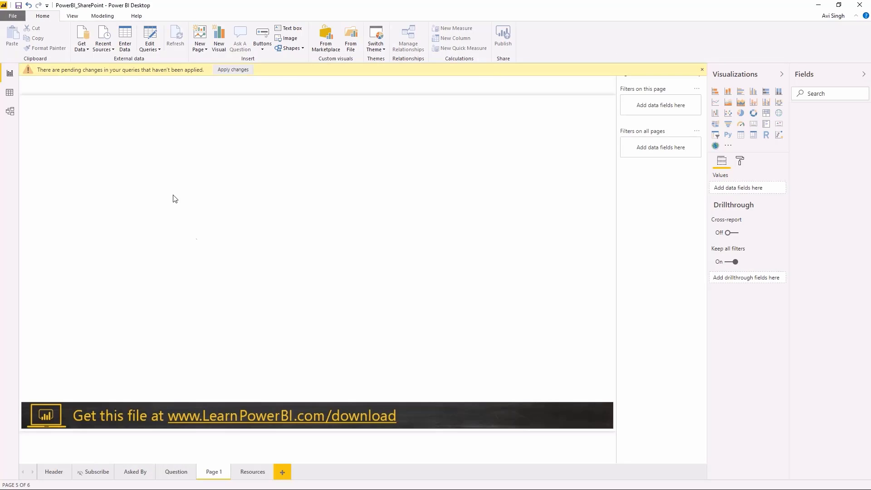
# Connect a new Web data source to the pasted Products_CH.xlsx link
pyautogui.hotkey('alt', 'Tab')
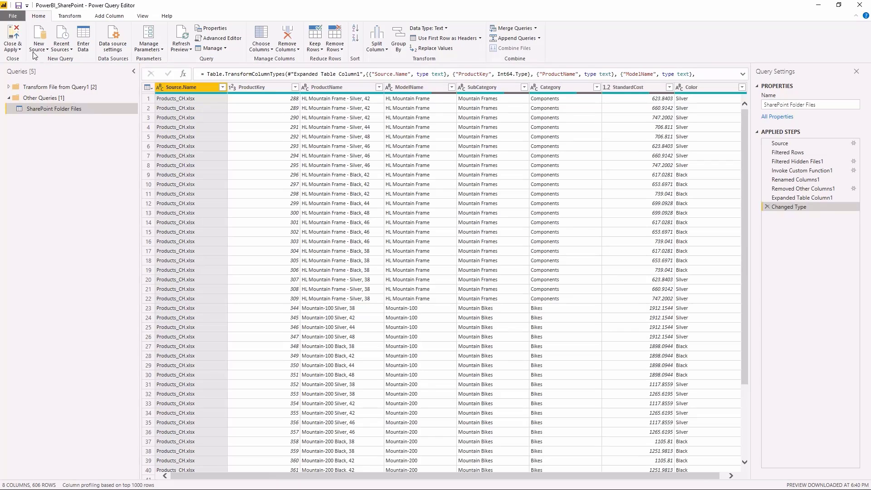
pyautogui.click(38, 48)
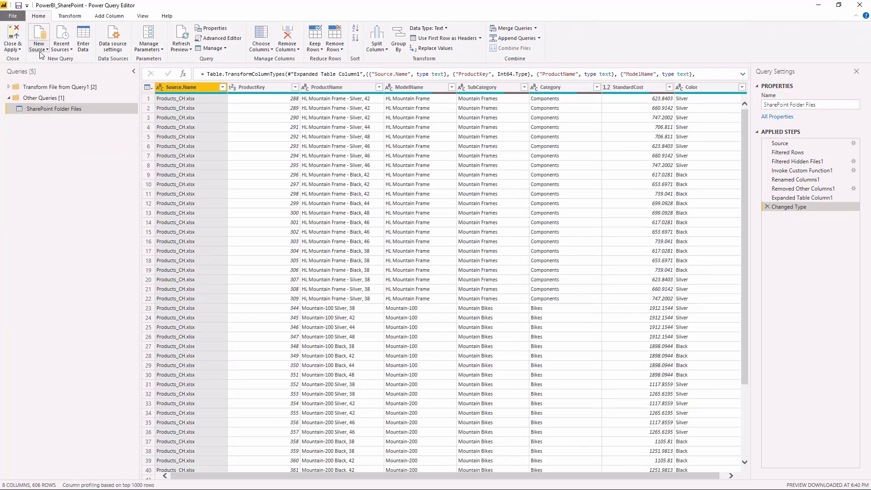
pyautogui.click(39, 41)
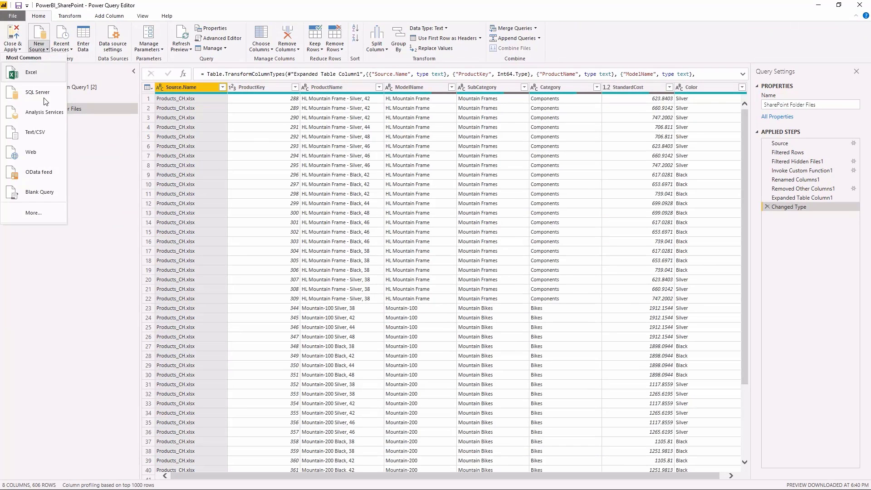
pyautogui.click(51, 157)
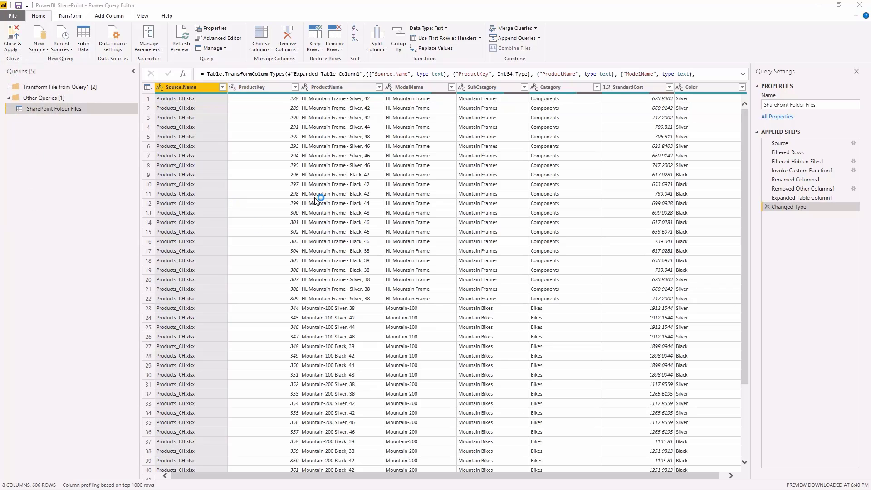
pyautogui.hotkey('ctrl', 'v')
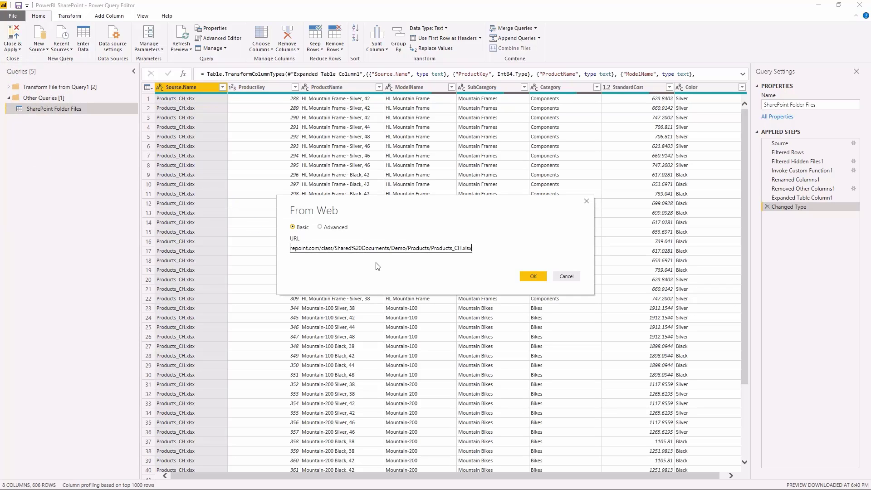
pyautogui.click(529, 276)
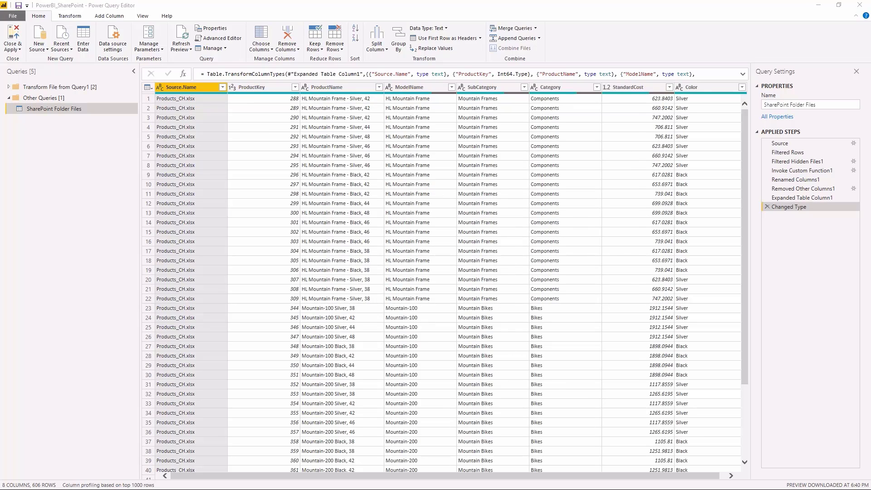
# Preview and tick the Products table in Navigator, then load it as a query
pyautogui.click(289, 167)
pyautogui.click(264, 161)
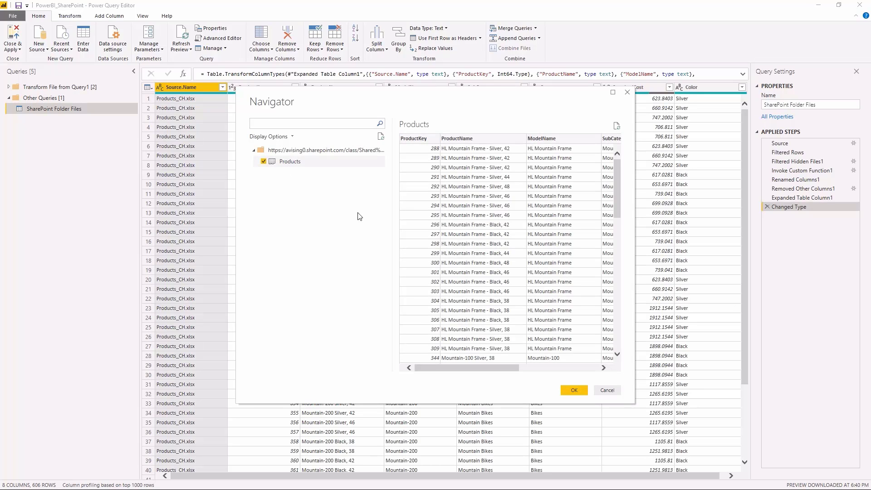
pyautogui.click(572, 388)
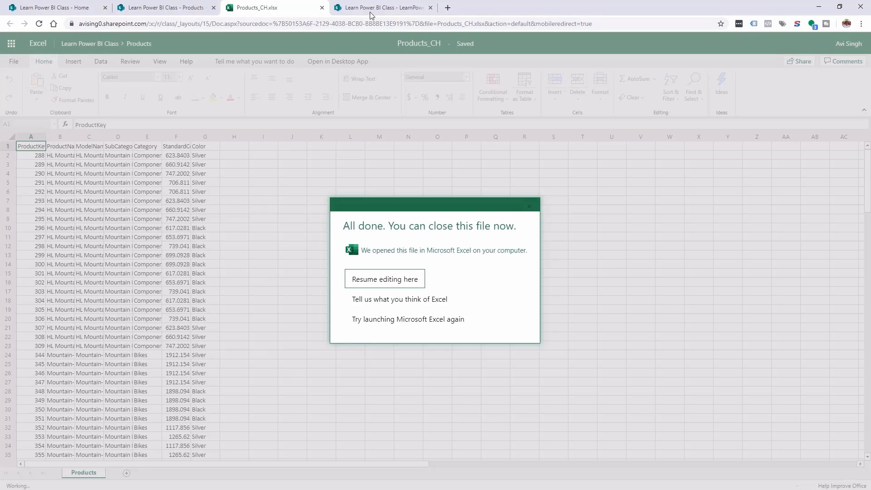
# Switch to the 'Learn Power BI Class - LearnPowerBIClassList' browser tab
pyautogui.click(376, 8)
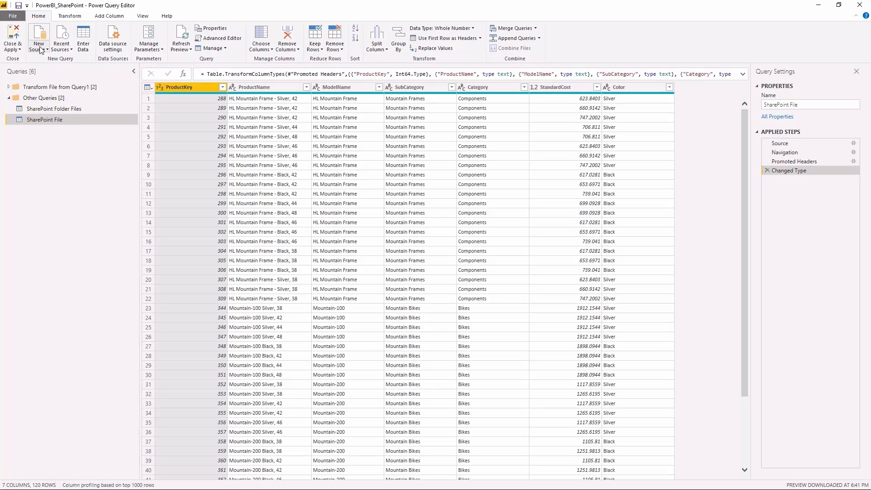
# Pick the SharePoint Online List connector from the full data source catalogue and connect
pyautogui.click(40, 47)
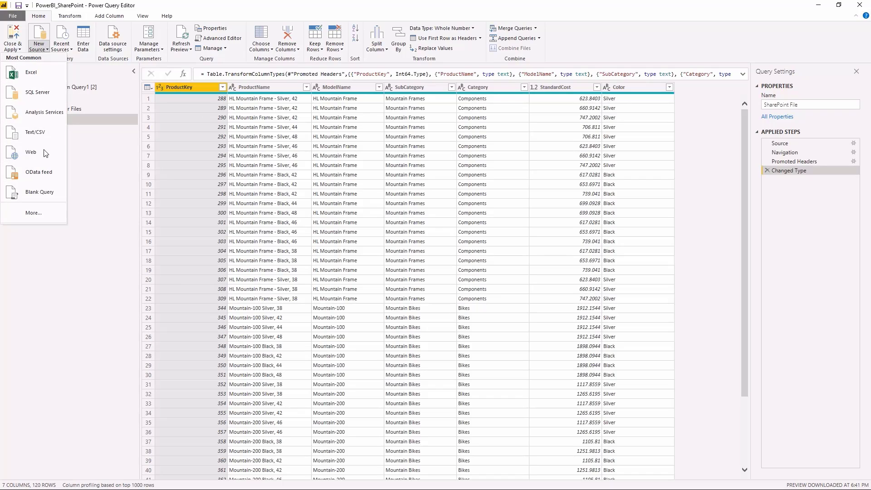
pyautogui.click(71, 223)
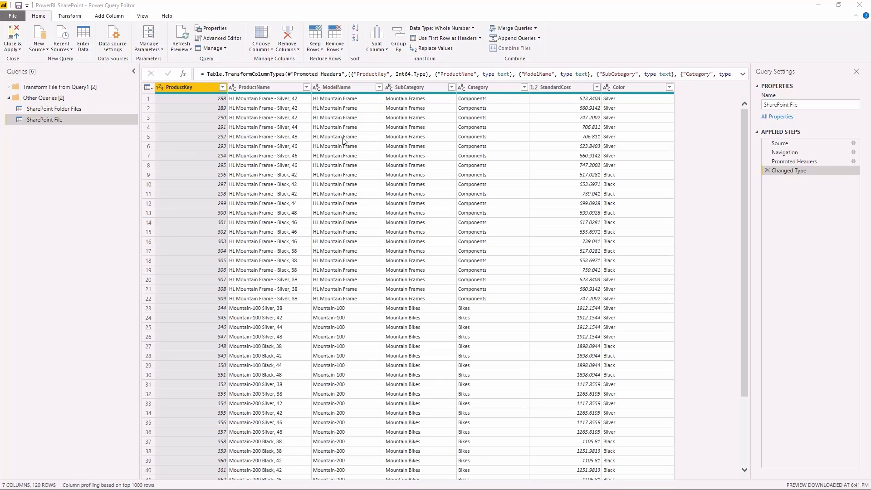
pyautogui.write('Share')
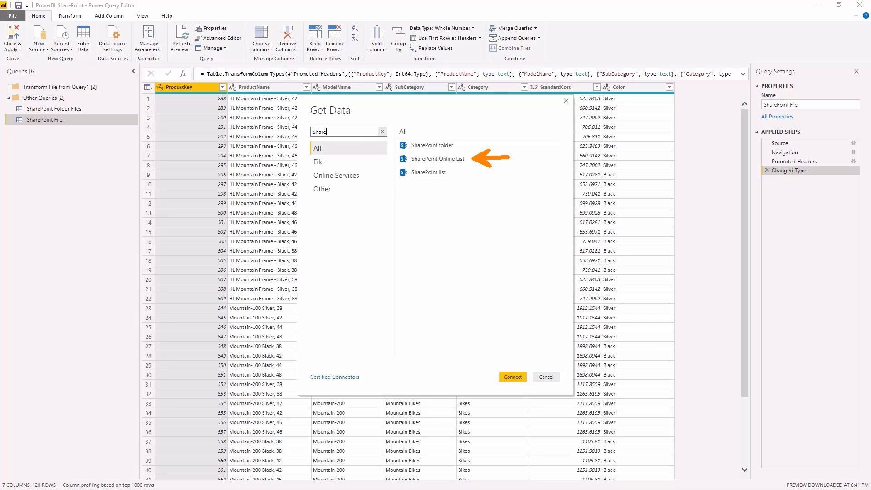
pyautogui.click(460, 162)
pyautogui.click(513, 377)
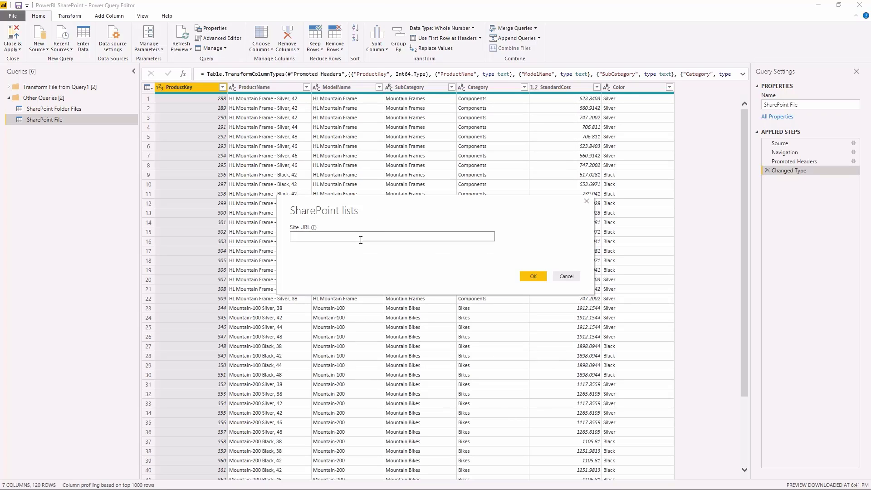
pyautogui.hotkey('alt', 'Tab')
pyautogui.click(232, 24)
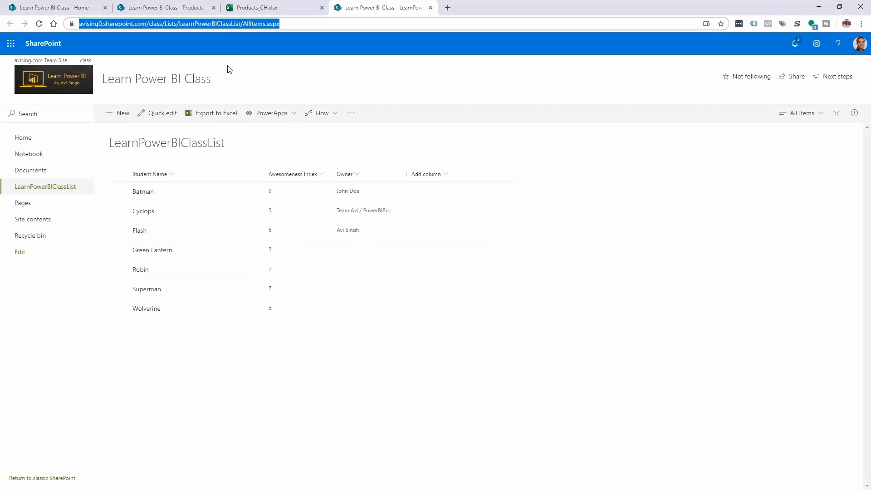
pyautogui.hotkey('alt', 'Tab')
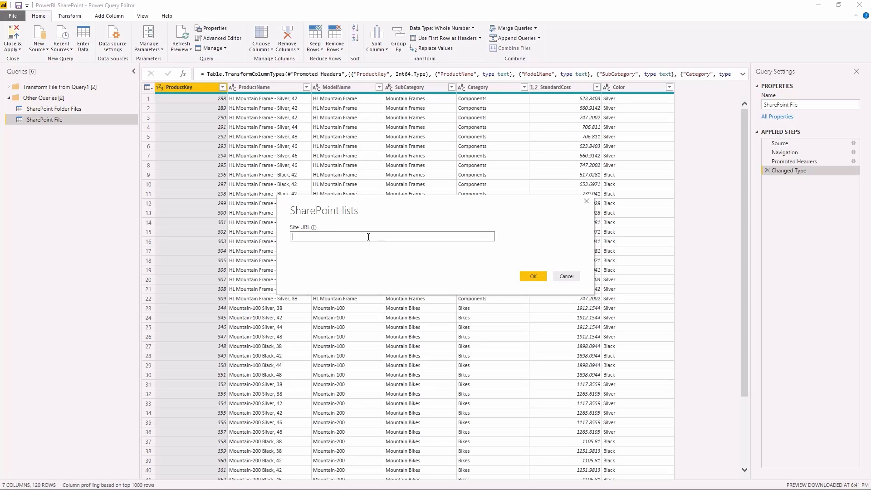
pyautogui.write('https://avising0.sharepoint.com/class/Lists/LearnPowerBIClassList/AllItems.aspx')
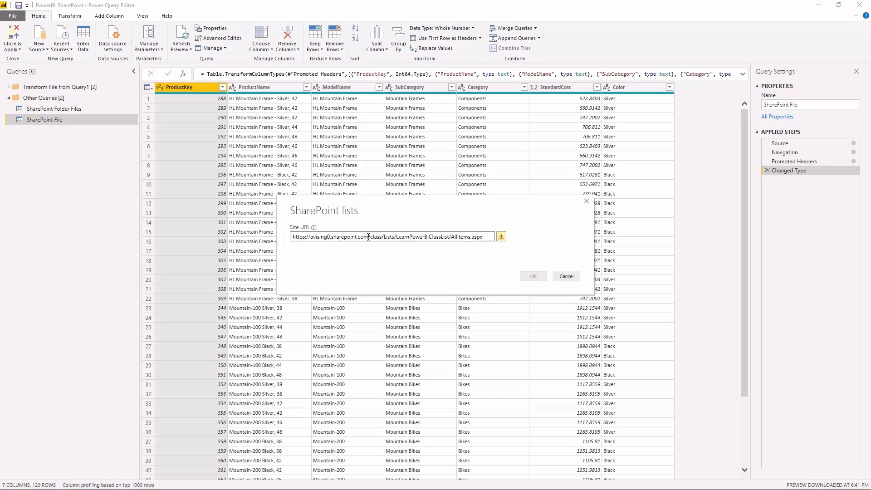
pyautogui.hotkey('ctrl', 'shift', 'Left')
pyautogui.hotkey('ctrl', 'shift', 'Left')
pyautogui.hotkey('ctrl', 'shift', 'Left')
pyautogui.hotkey('ctrl', 'shift', 'Left')
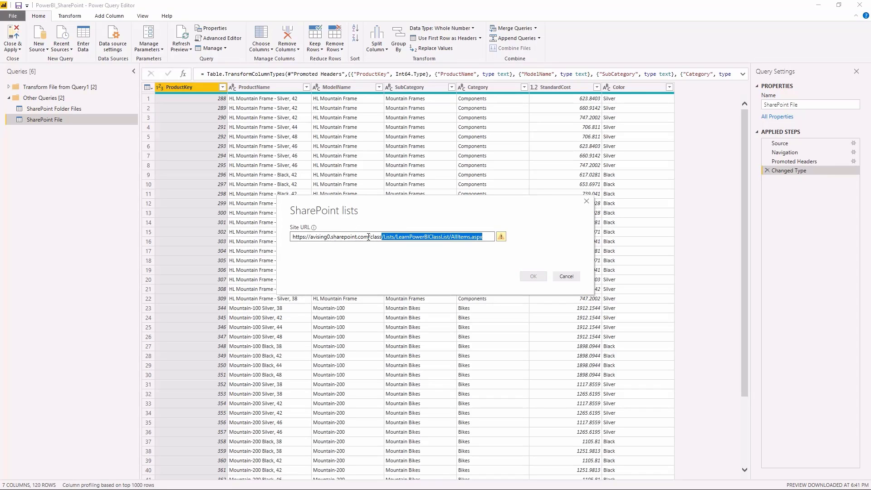
pyautogui.press('BackSpace')
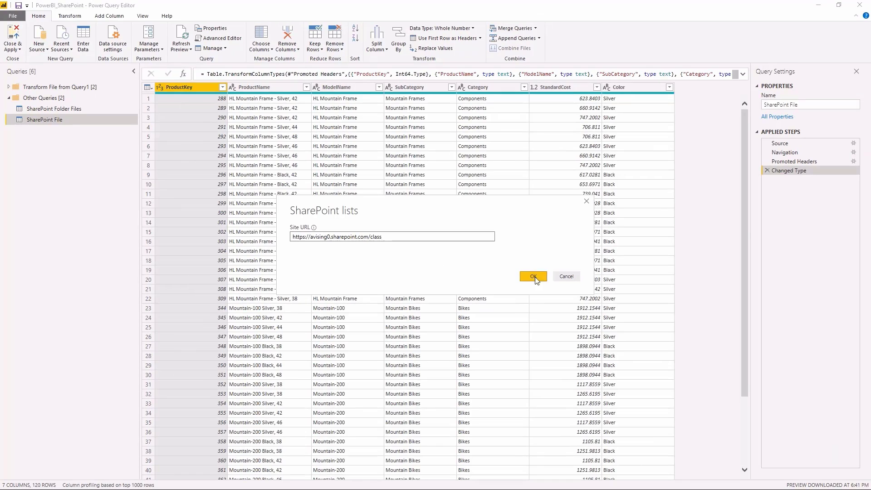
pyautogui.click(530, 276)
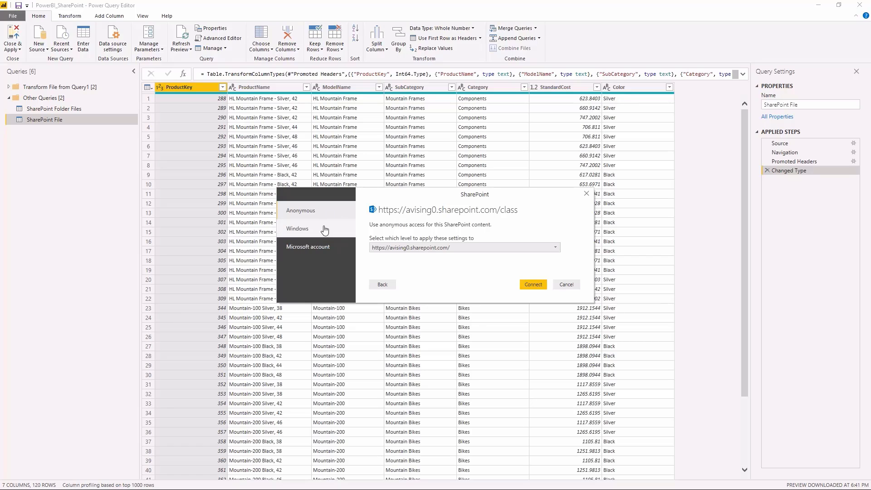
# Choose Microsoft account authentication, sign in, and connect to the class site
pyautogui.click(320, 232)
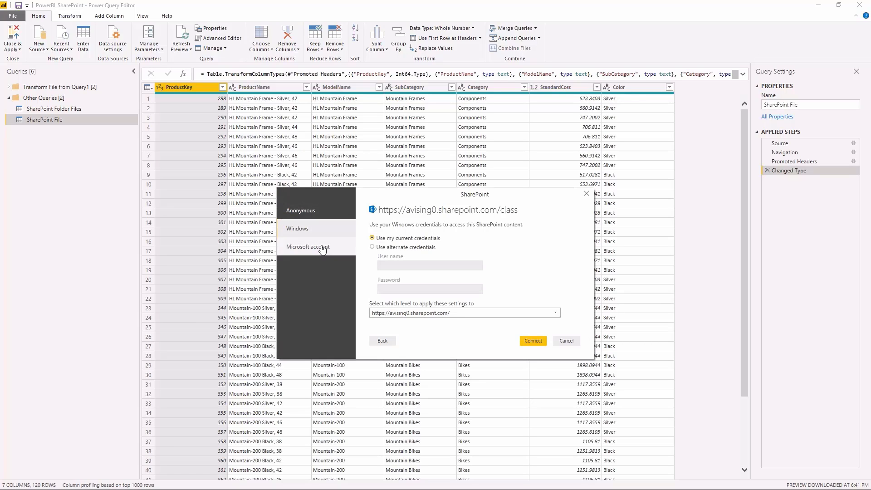
pyautogui.click(321, 246)
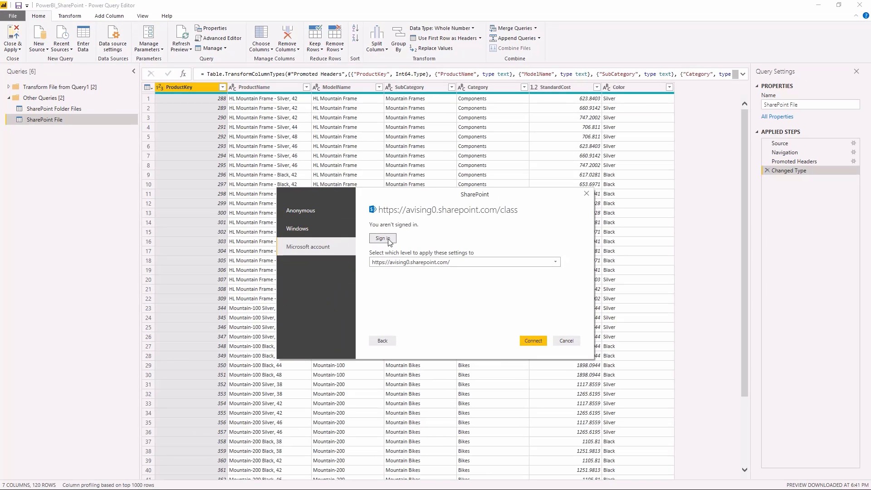
pyautogui.click(382, 238)
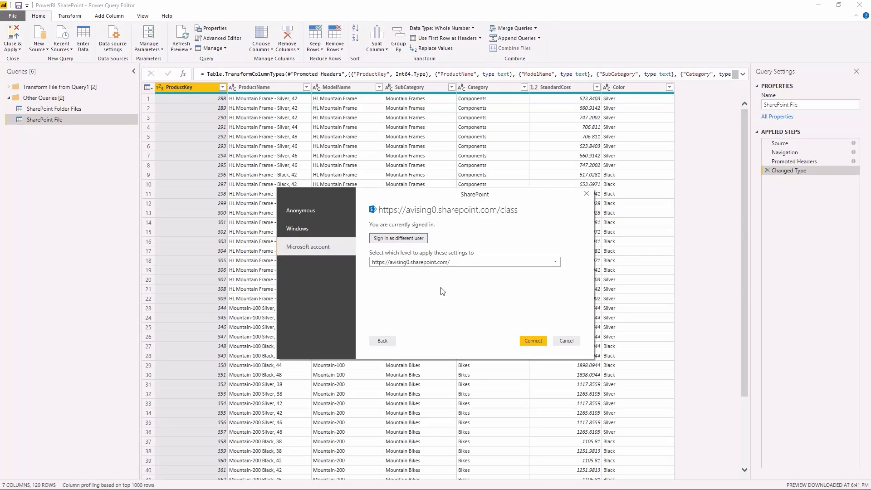
pyautogui.click(532, 341)
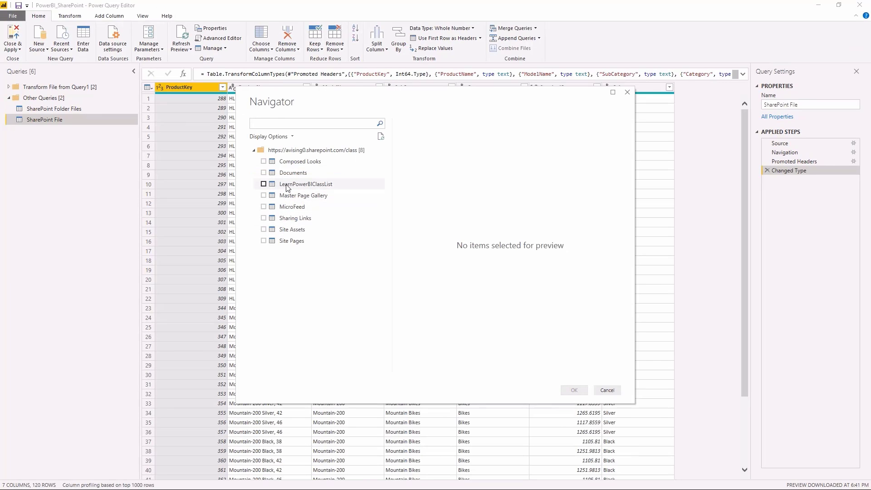
# Preview and tick LearnPowerBIClassList in Navigator, then load it as a query
pyautogui.click(292, 183)
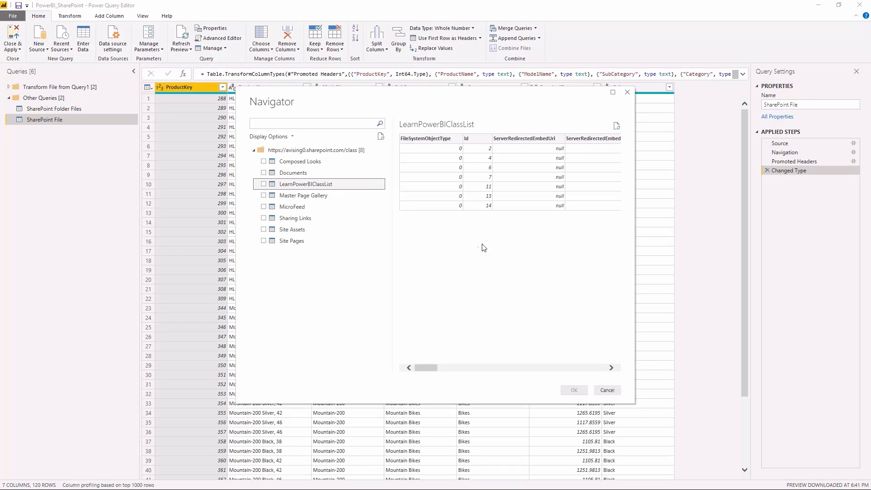
pyautogui.moveTo(428, 371); pyautogui.dragTo(459, 376)
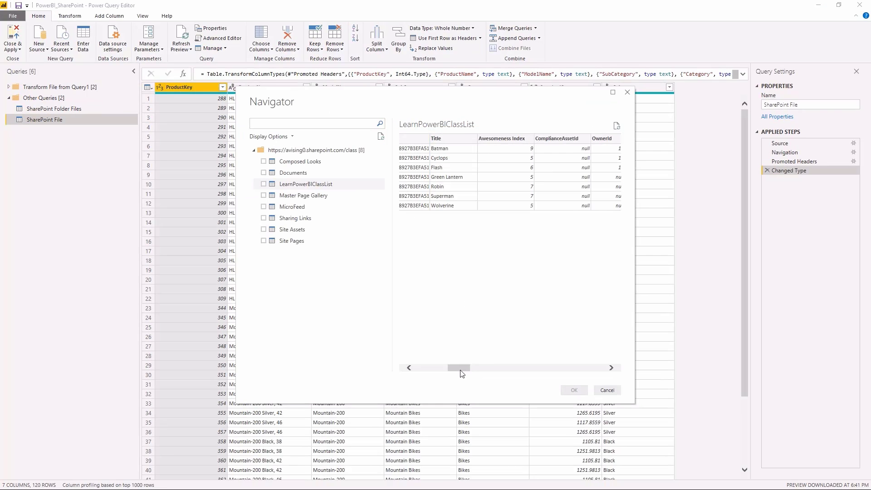
pyautogui.moveTo(459, 373)
pyautogui.mouseDown()
pyautogui.moveTo(595, 379)
pyautogui.moveTo(429, 379)
pyautogui.mouseUp()
pyautogui.click(263, 184)
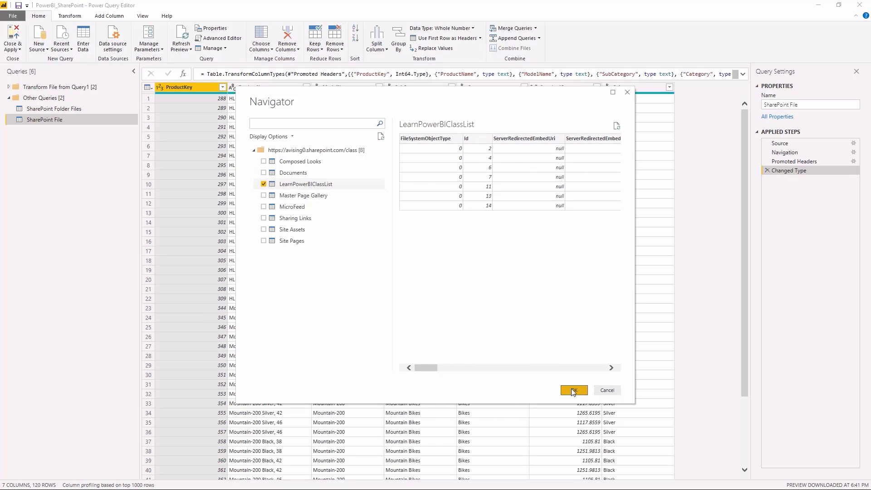
pyautogui.click(578, 389)
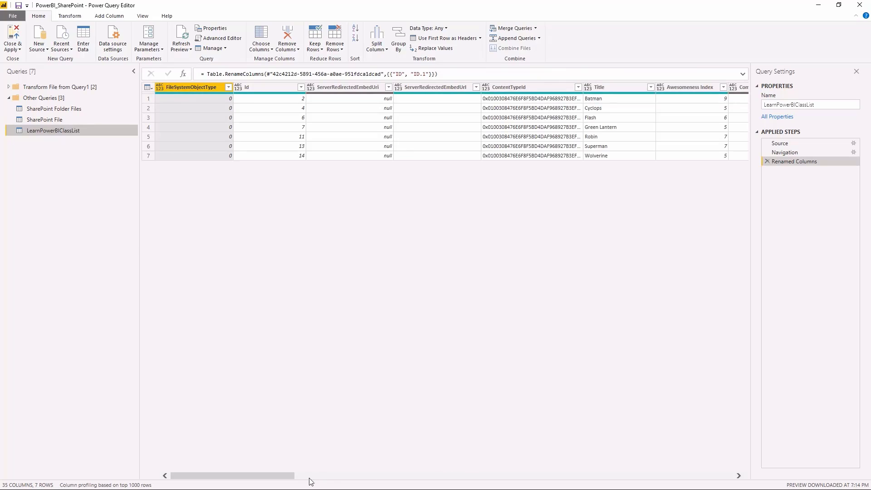
pyautogui.moveTo(289, 482); pyautogui.dragTo(321, 483)
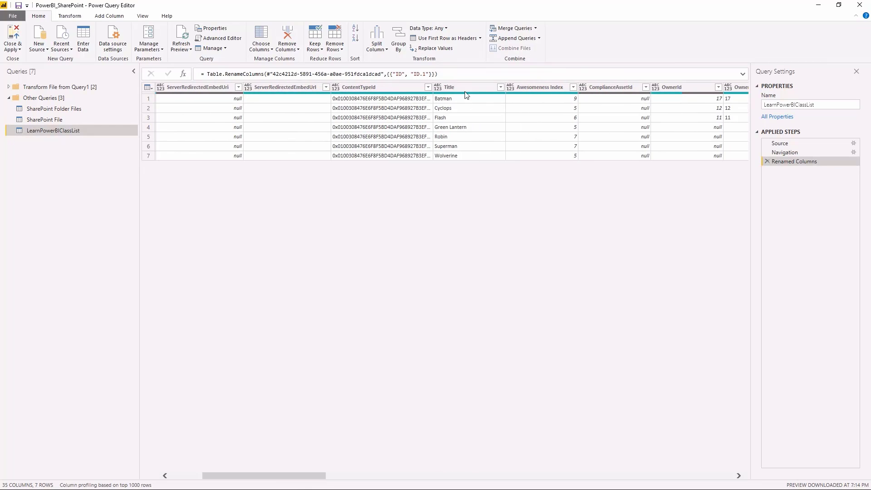
# Select the Title and Awesomeness Index columns and apply Remove Other Columns
pyautogui.click(465, 88)
pyautogui.keyDown('ctrl'); pyautogui.click(528, 87); pyautogui.keyUp('ctrl')
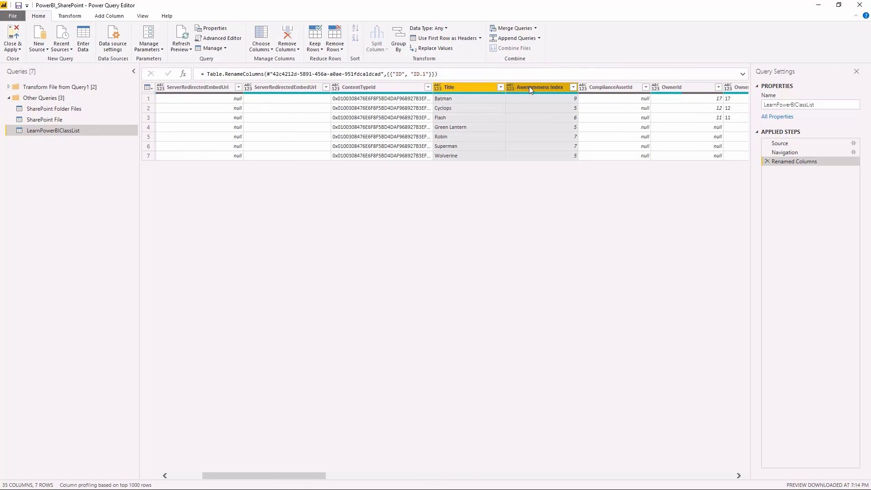
pyautogui.rightClick(528, 86)
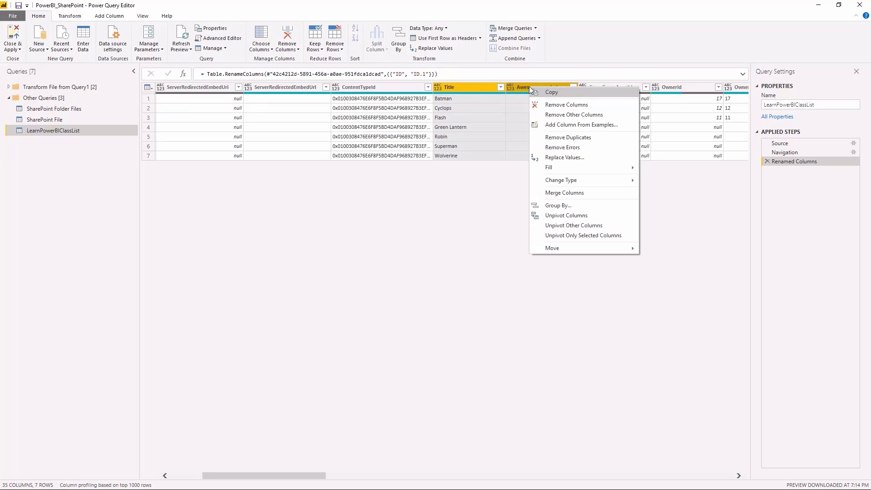
pyautogui.click(564, 115)
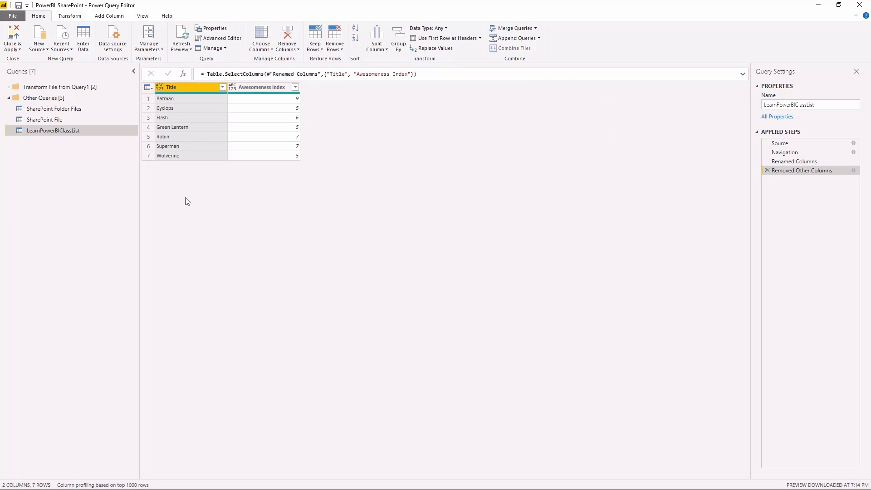